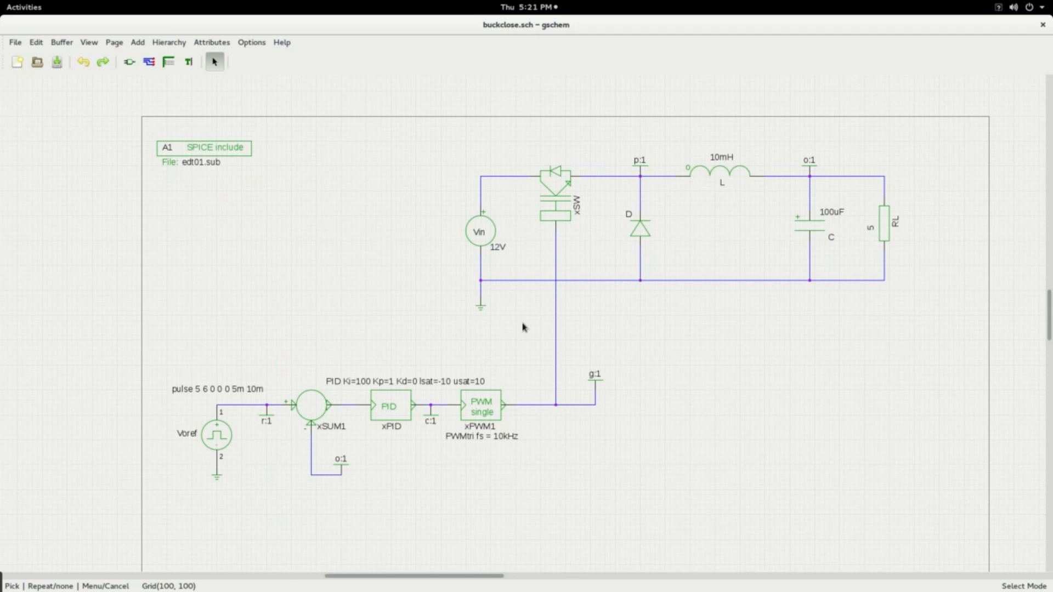
Step: Examine the SPICE include block for edt01.sub, the xPID controller block and the xSUM1 summing block in the schematic
scroll(522, 328, "up", 1)
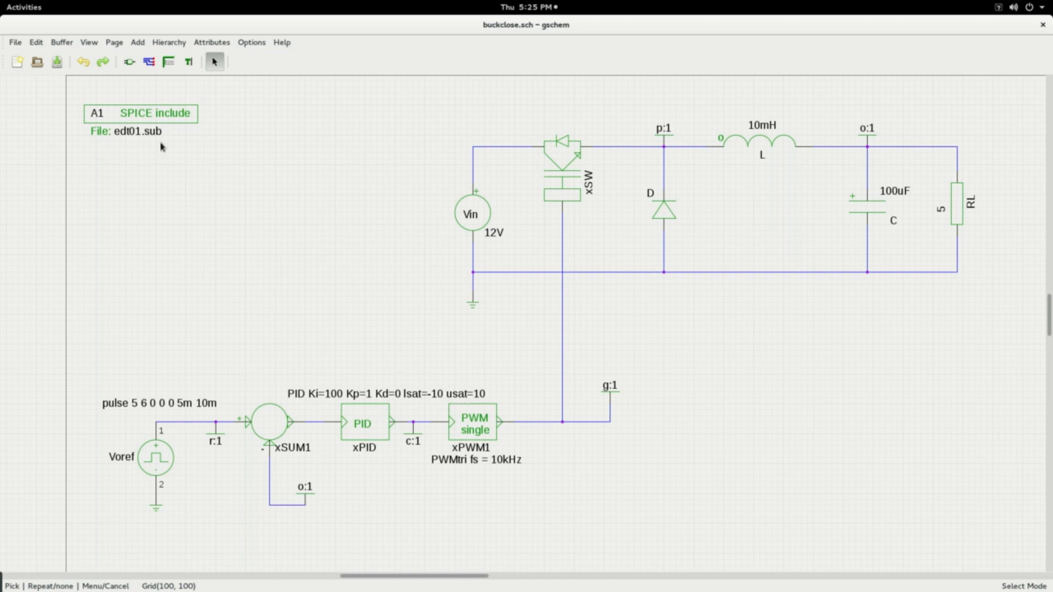
left_click(149, 120)
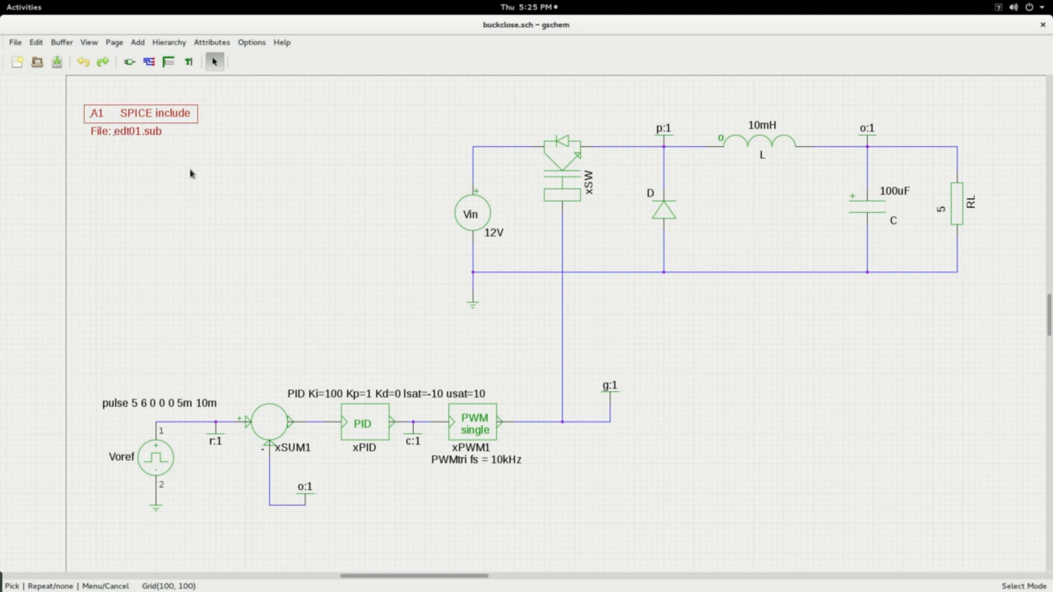
left_click(175, 176)
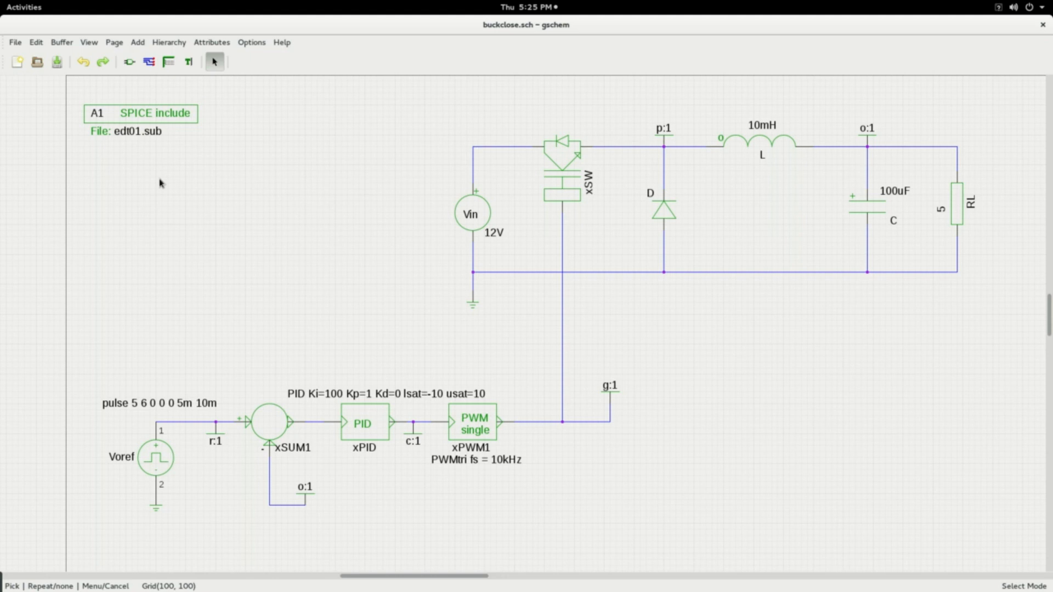
left_click(370, 423)
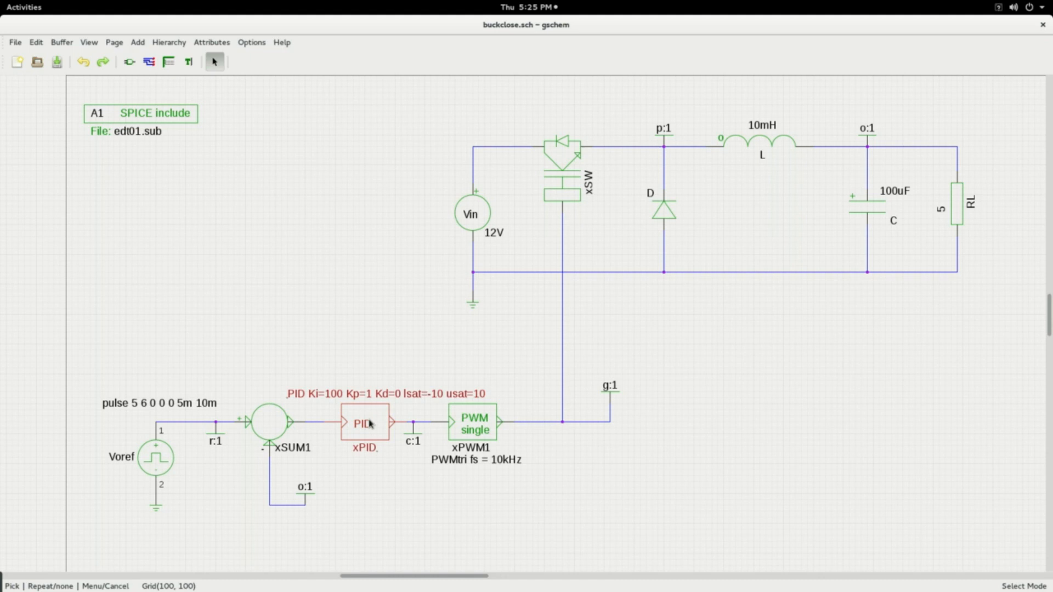
left_click(271, 414)
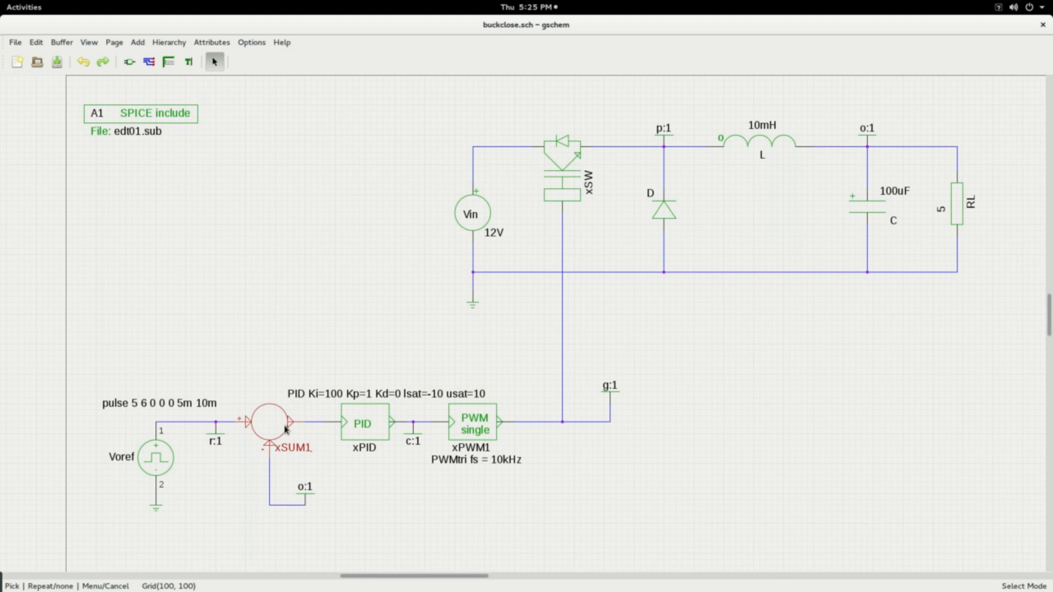
left_click(360, 431)
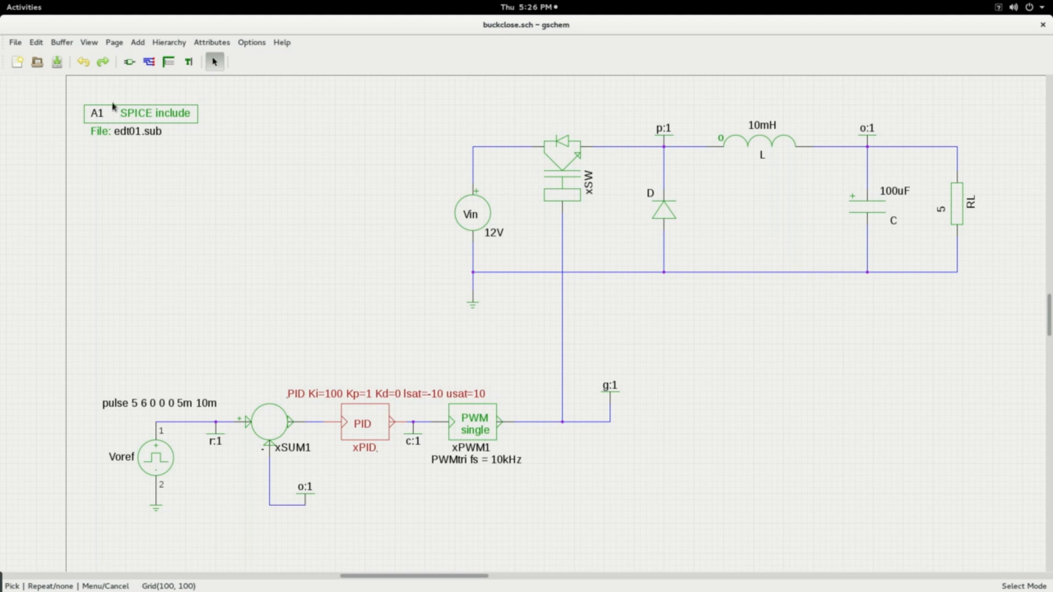
left_click(139, 140)
left_click(179, 173)
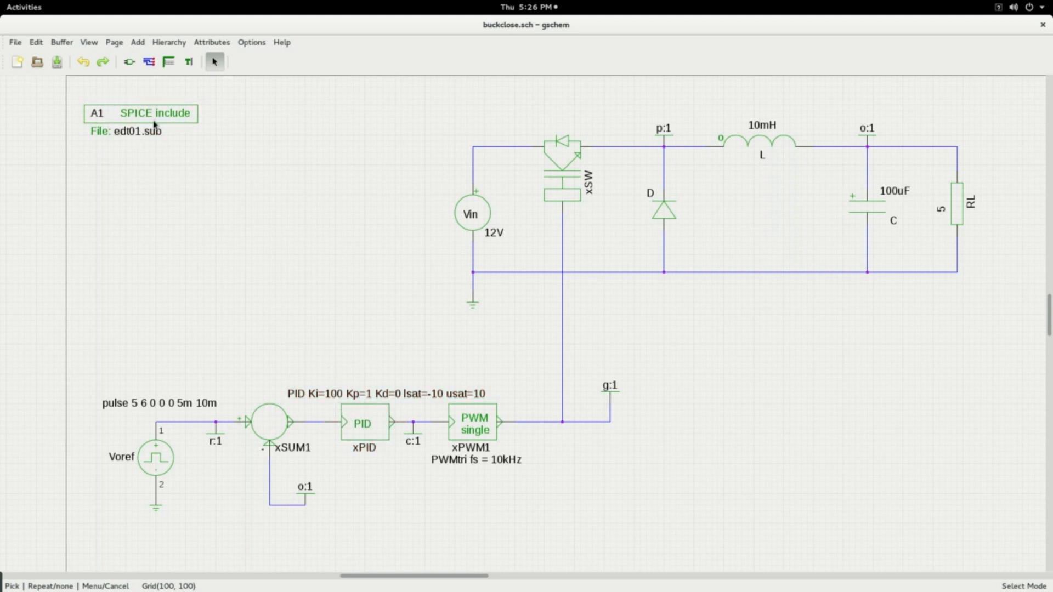
Step: Browse the ablock component library, previewing add.sym and pid_with_antiwindup.sym, and close the library without placing a component
left_click(130, 62)
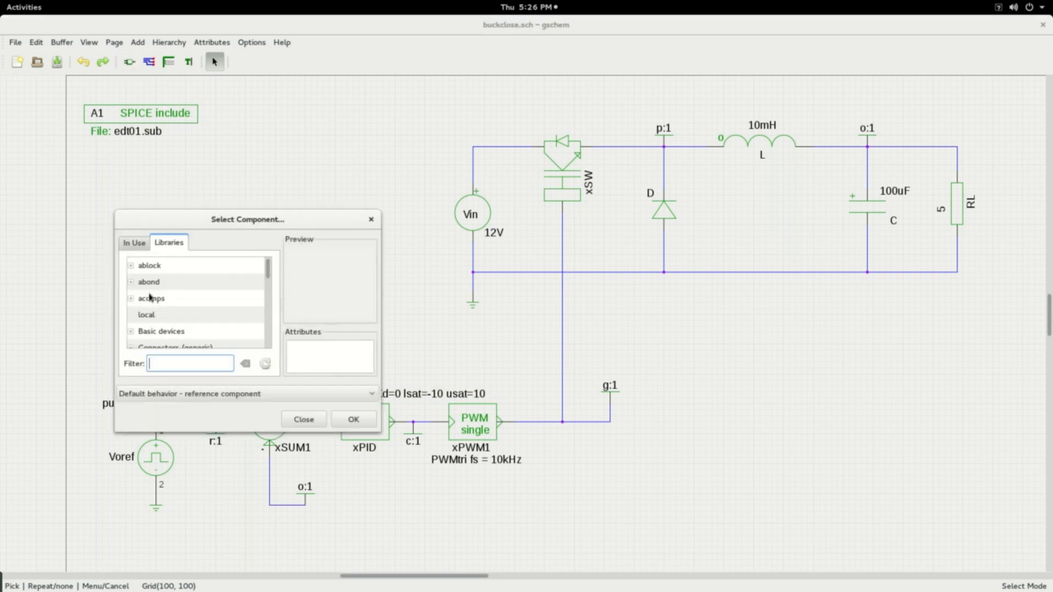
left_click(132, 268)
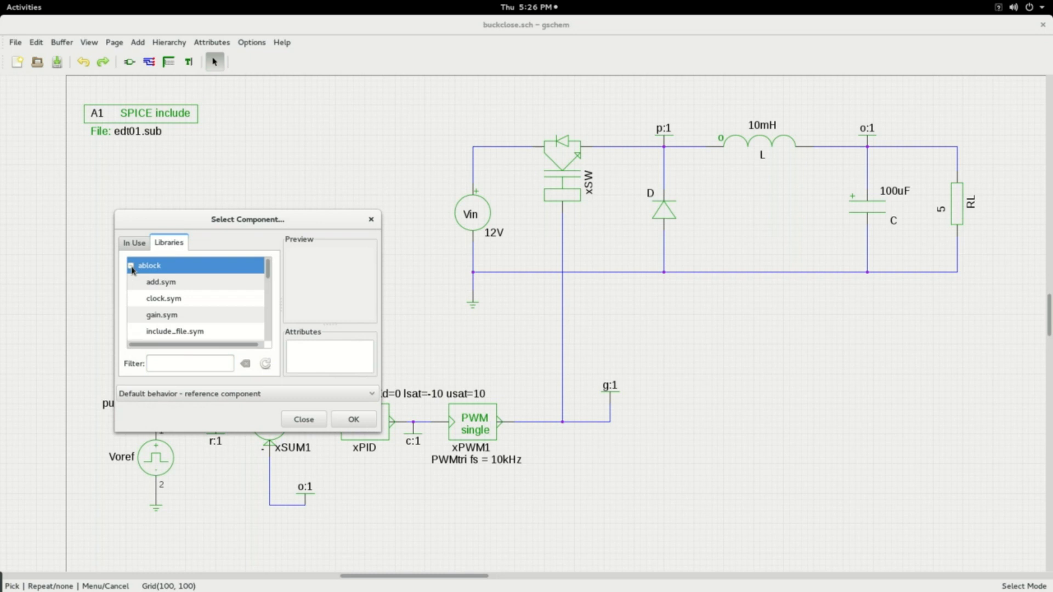
left_click_drag(186, 222, 144, 157)
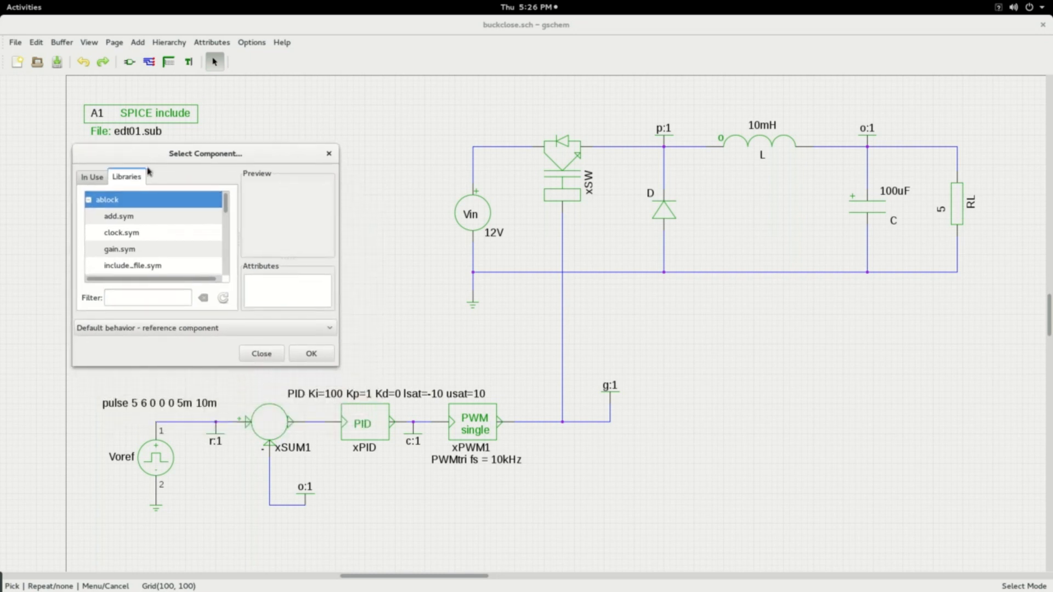
left_click(116, 217)
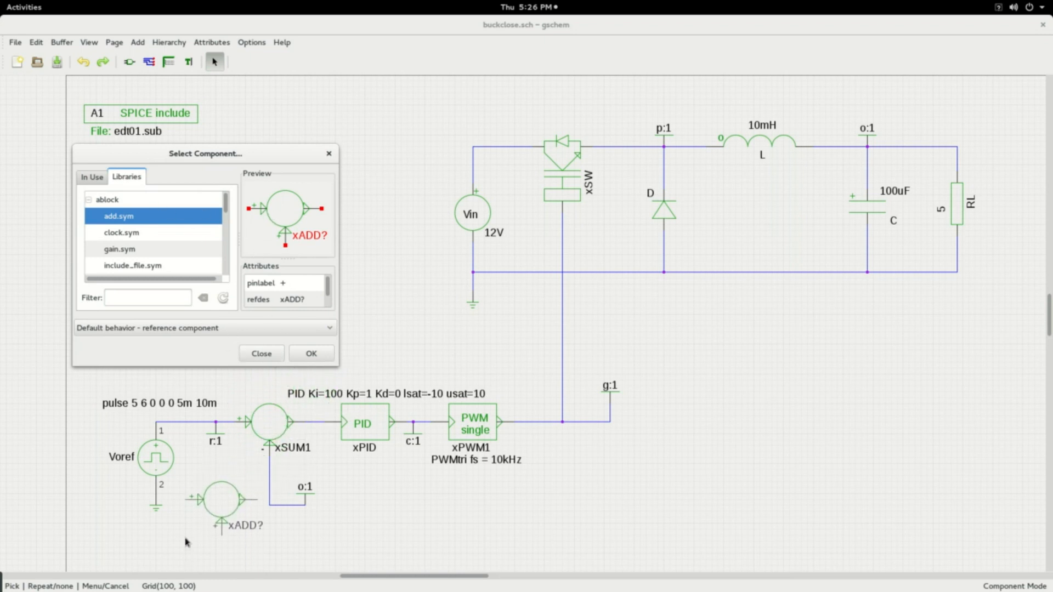
scroll(131, 249, "down", 1)
scroll(132, 250, "down", 2)
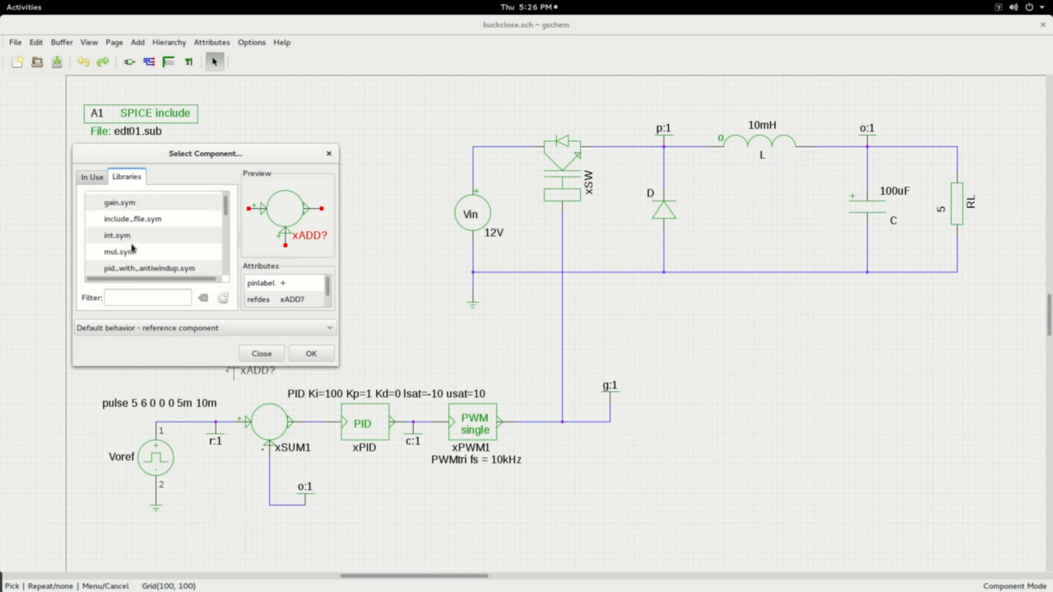
scroll(154, 246, "down", 2)
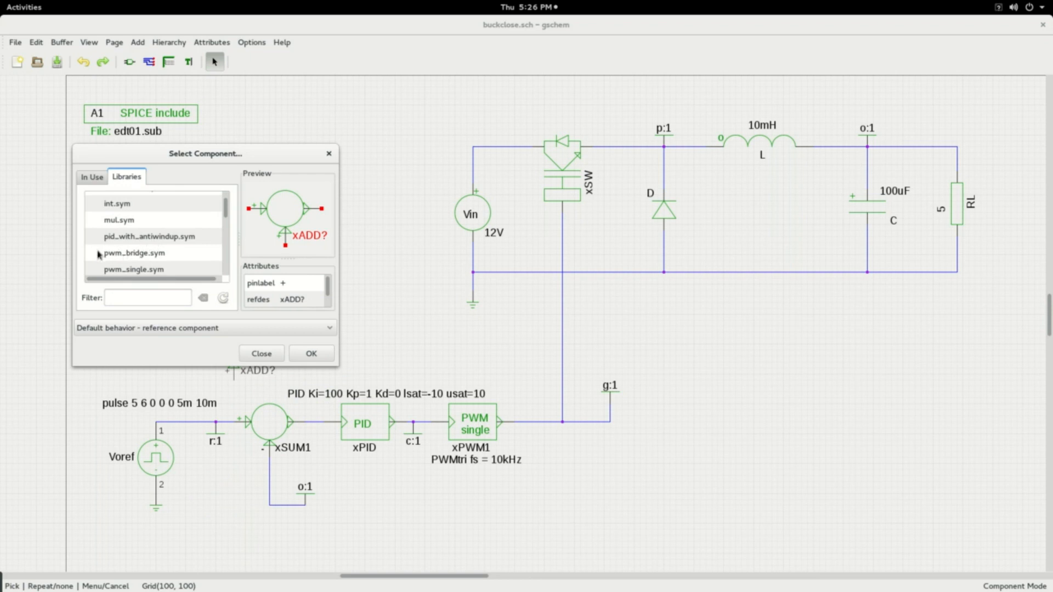
left_click(122, 240)
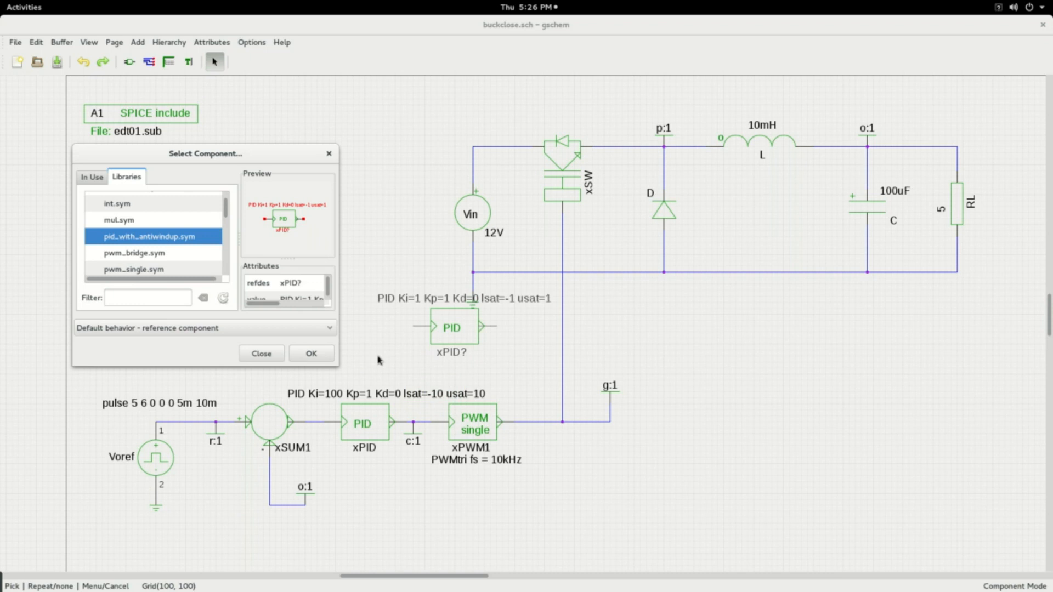
scroll(118, 223, "up", 3)
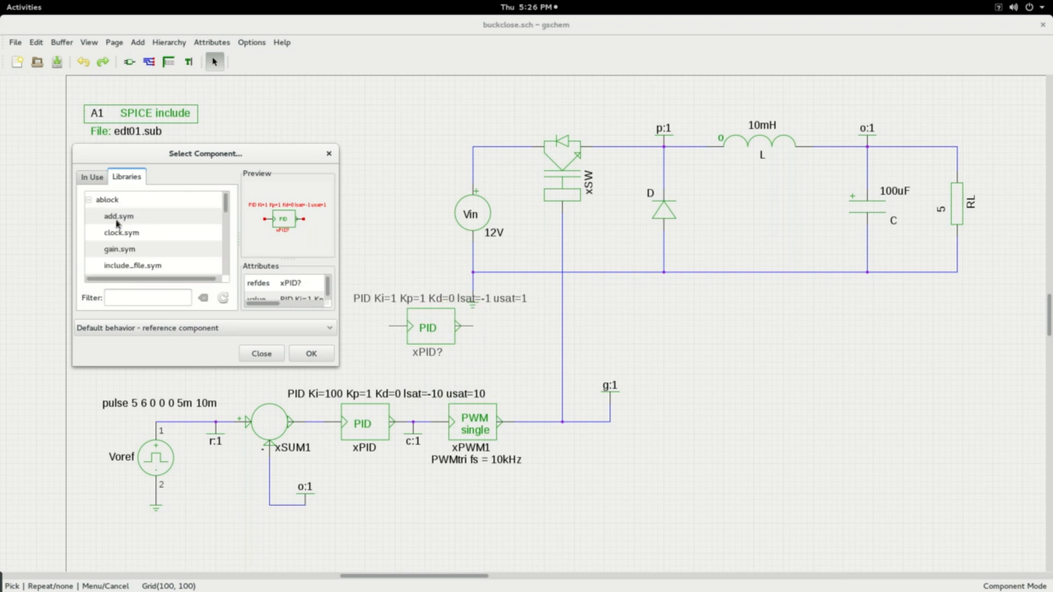
left_click(89, 200)
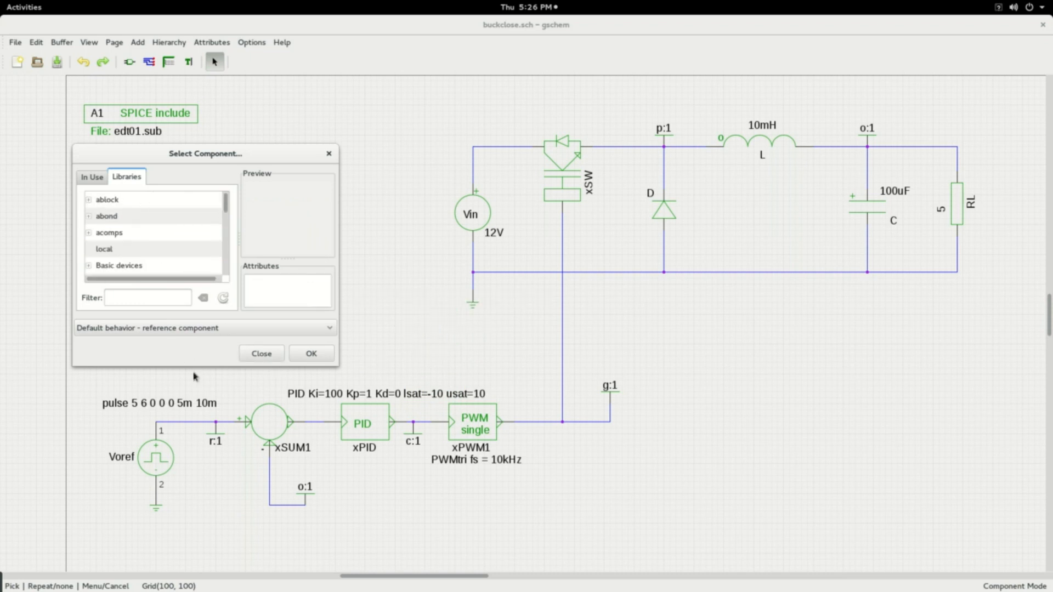
left_click(260, 354)
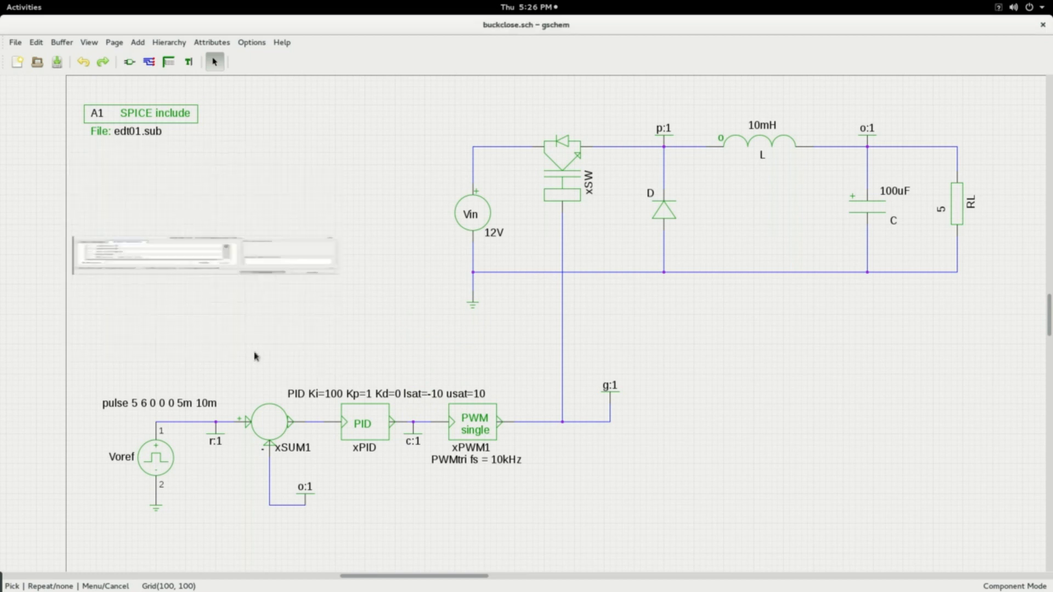
Step: Save the buckclose.sch schematic and switch to the file manager window showing the DCDC folder
left_click(14, 42)
left_click(25, 113)
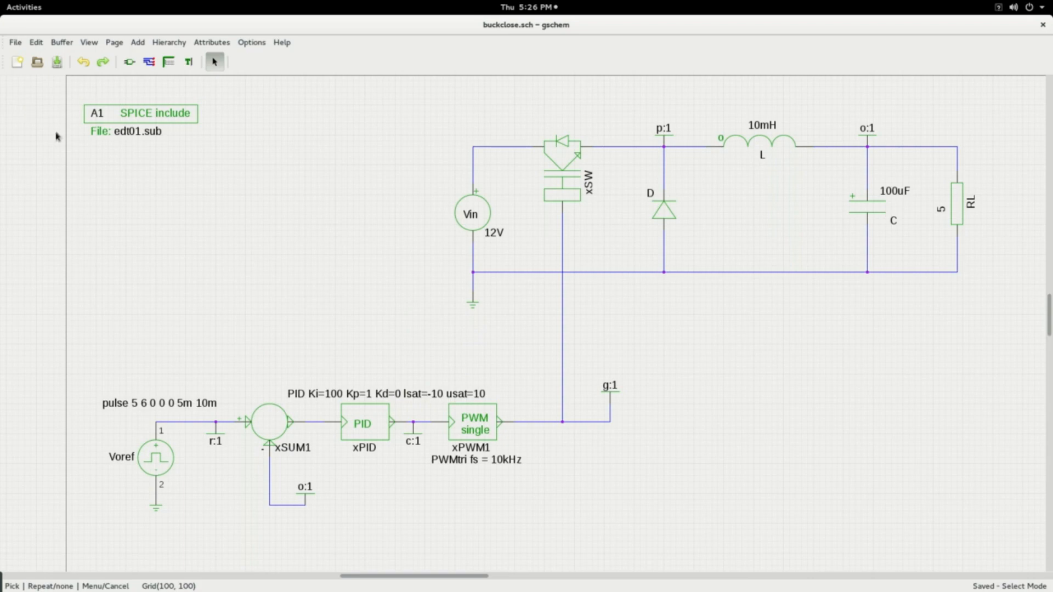
mouse_move(2, 4)
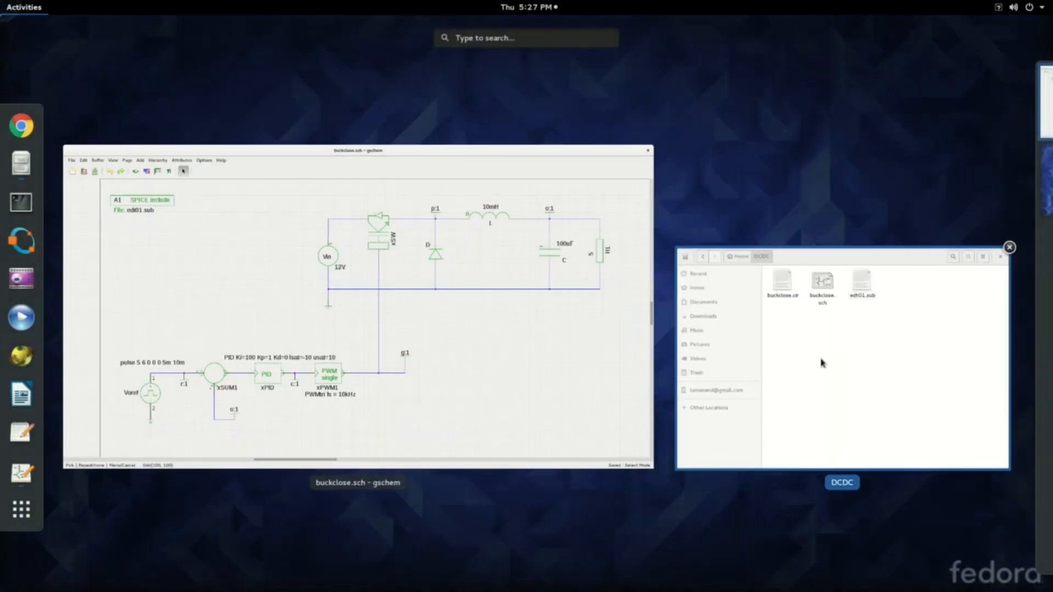
left_click(821, 361)
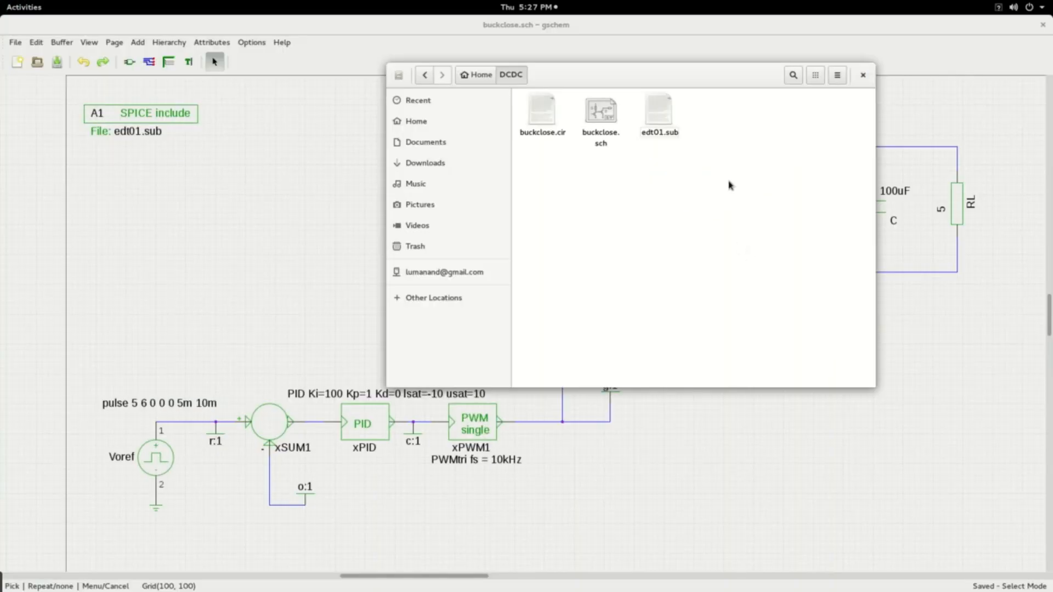
Step: Switch to a terminal, change to the DCDC directory and list its files
mouse_move(2, 3)
left_click(21, 203)
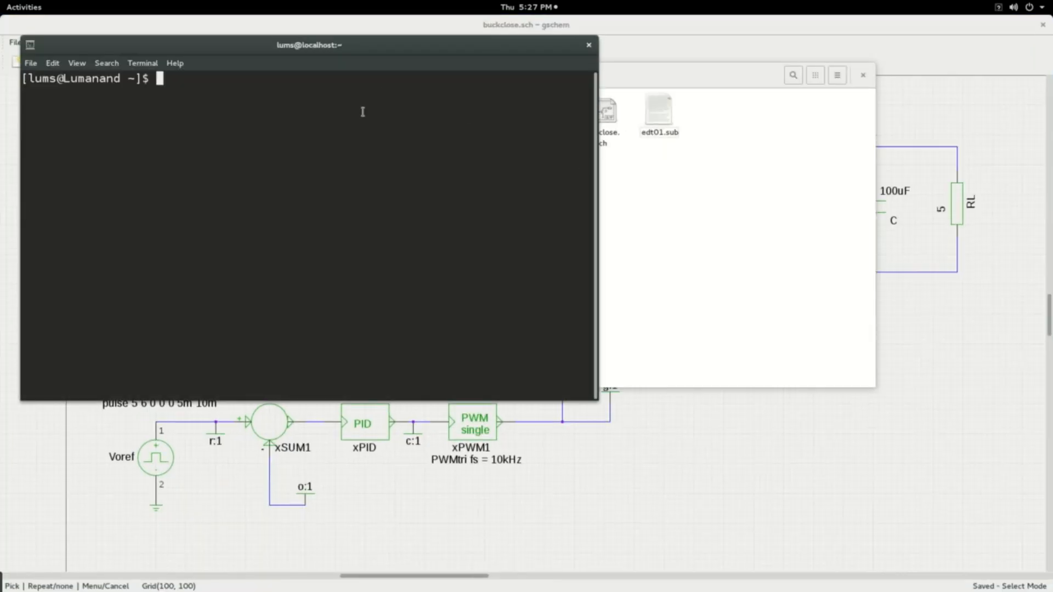
type("cd DCDC")
key("Tab")
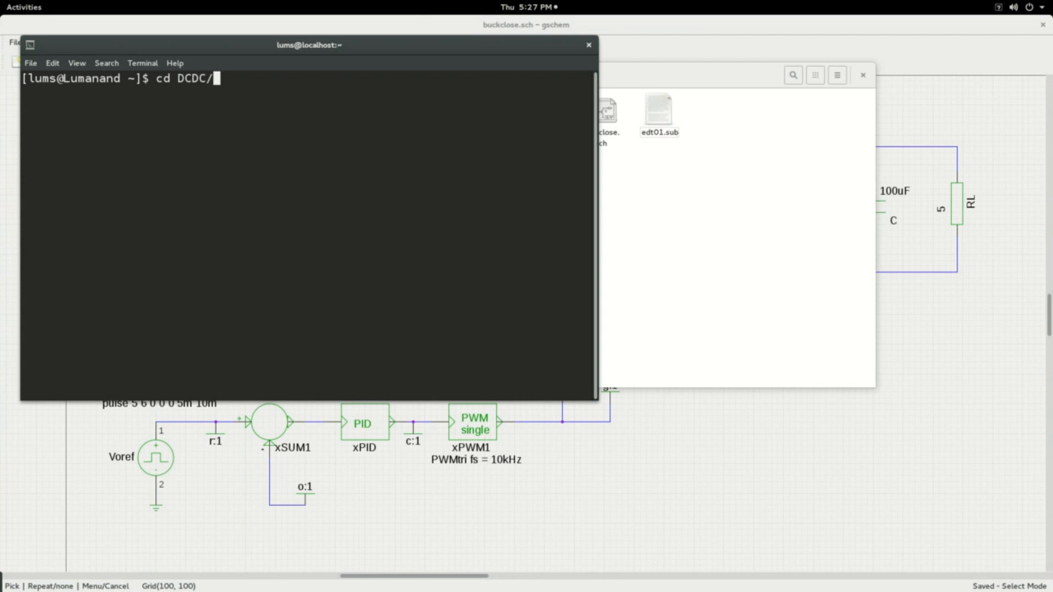
key("Return")
type("ls")
key("Return")
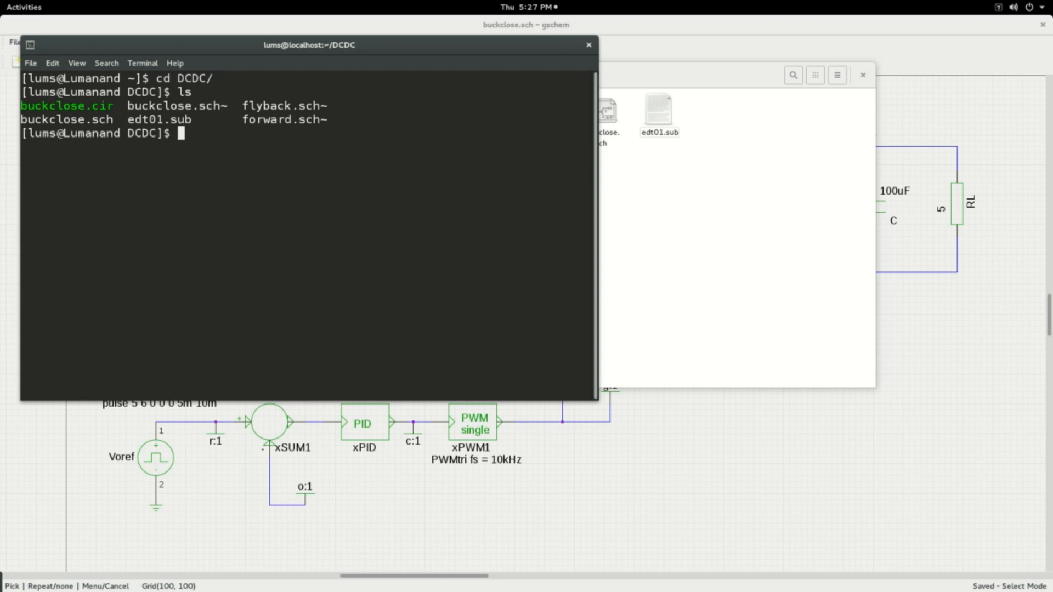
Step: Generate the netlist by running "gnetlist -g spice-sdb -o buckclose.net buckclose.sch", and check the DCDC folder for the new file
type("ls")
key("Up")
key("Up")
key("Up")
key("Up")
key("Up")
key("Up")
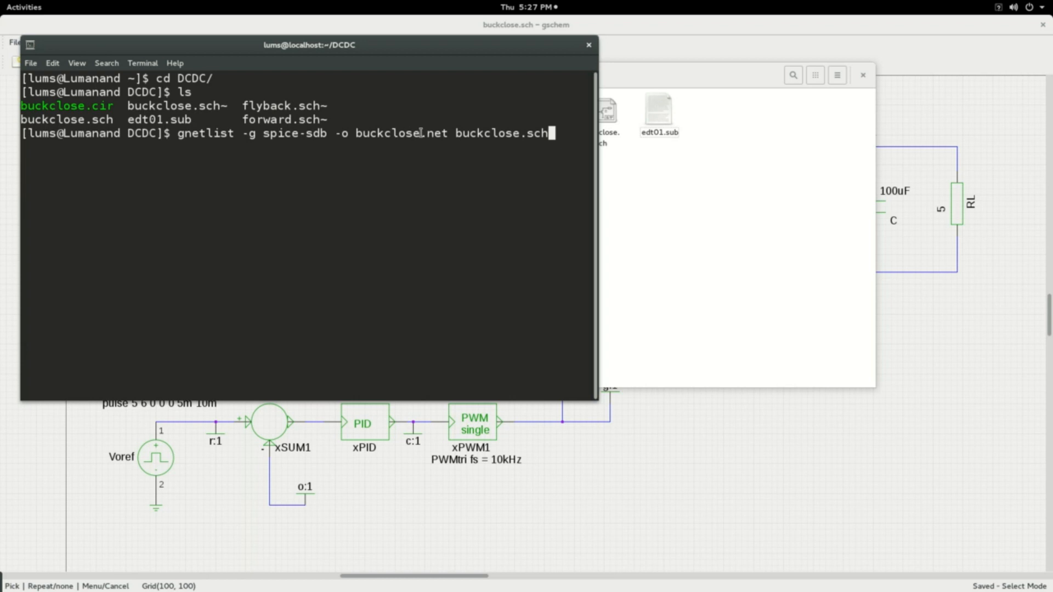
key("Return")
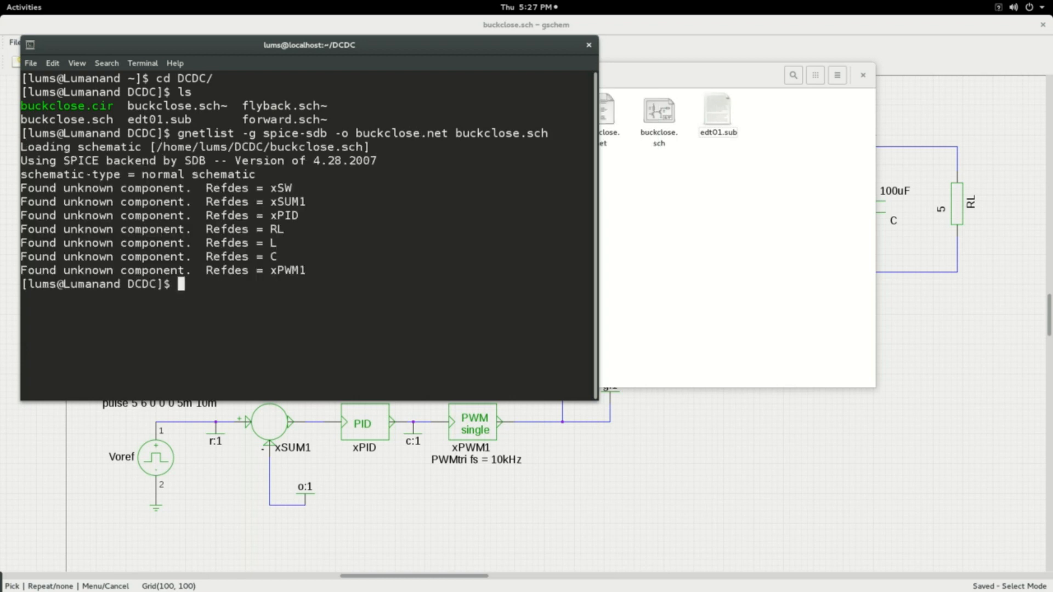
left_click(741, 184)
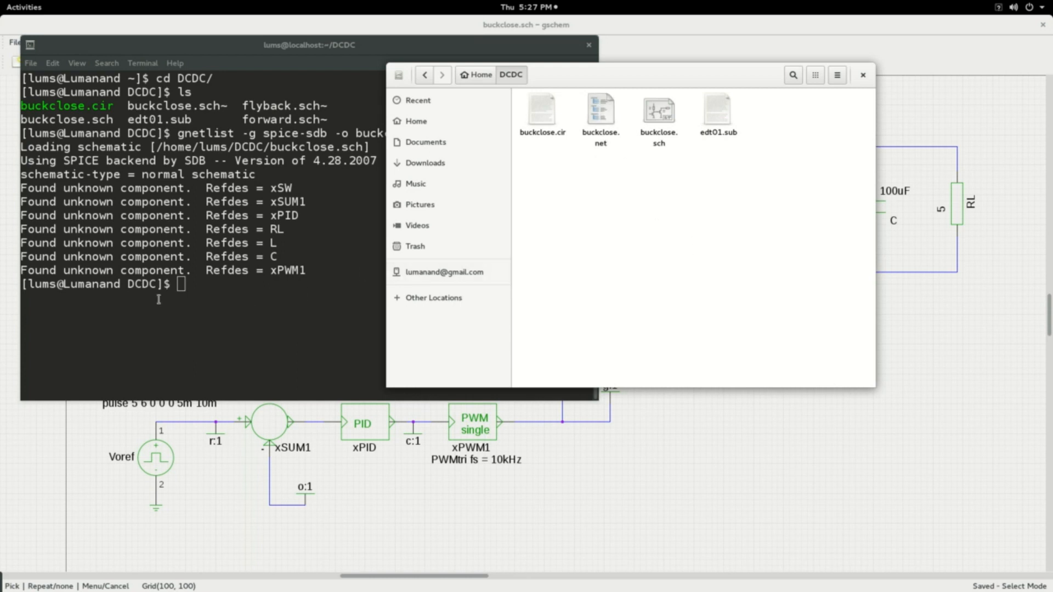
Step: Return to the terminal and run the simulation with "ngspice buckclose.cir"
left_click(185, 282)
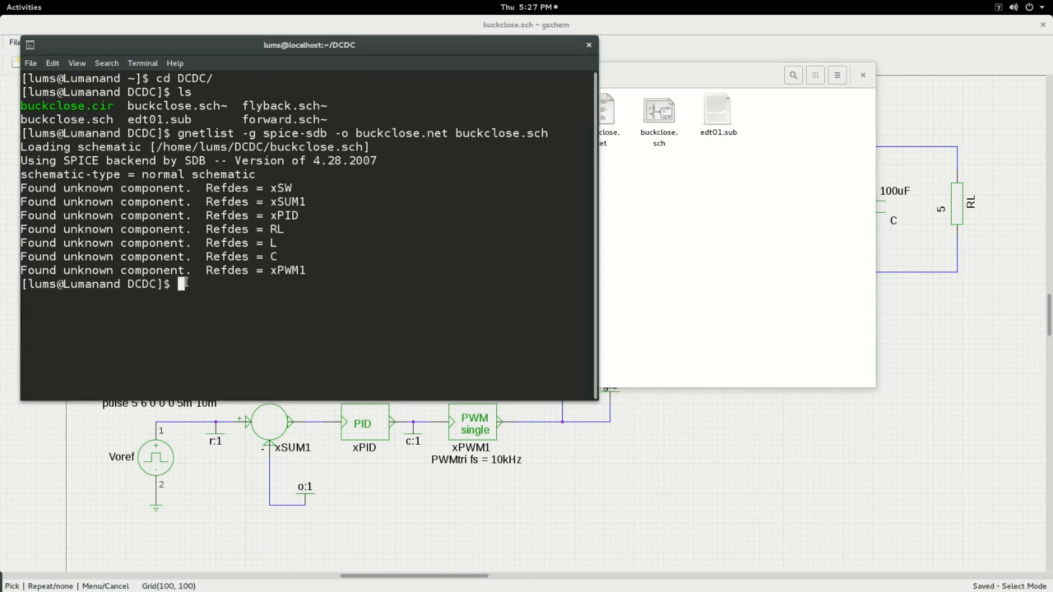
type("ngspice")
type(" buckc")
type("lose.cir")
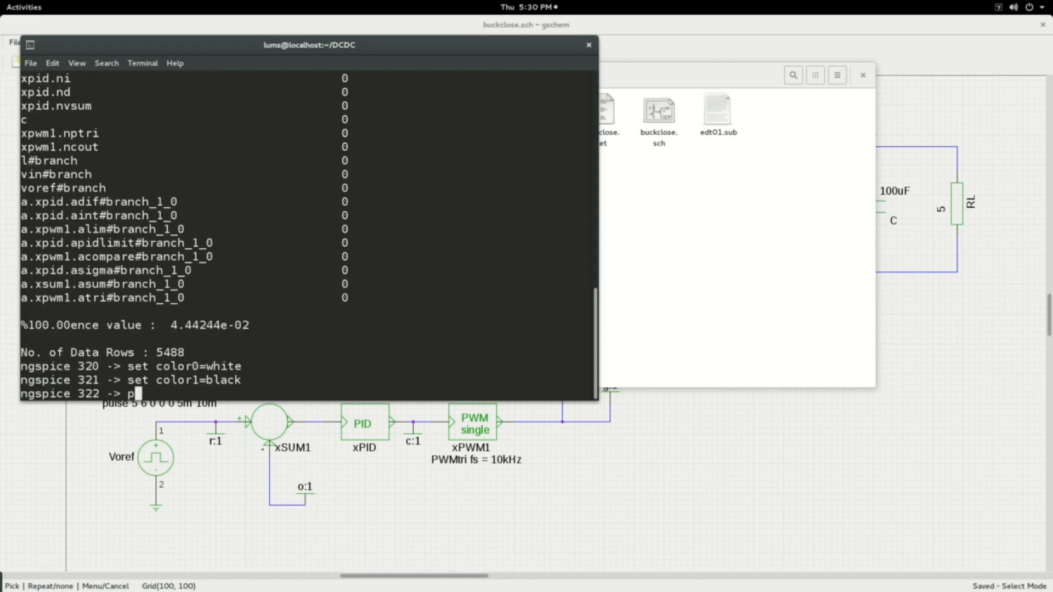
Step: Plot the reference and output voltages with "plot v(r) v(o)" and maximize the plot window
type("lot v")
type("(")
type("r) v(o)")
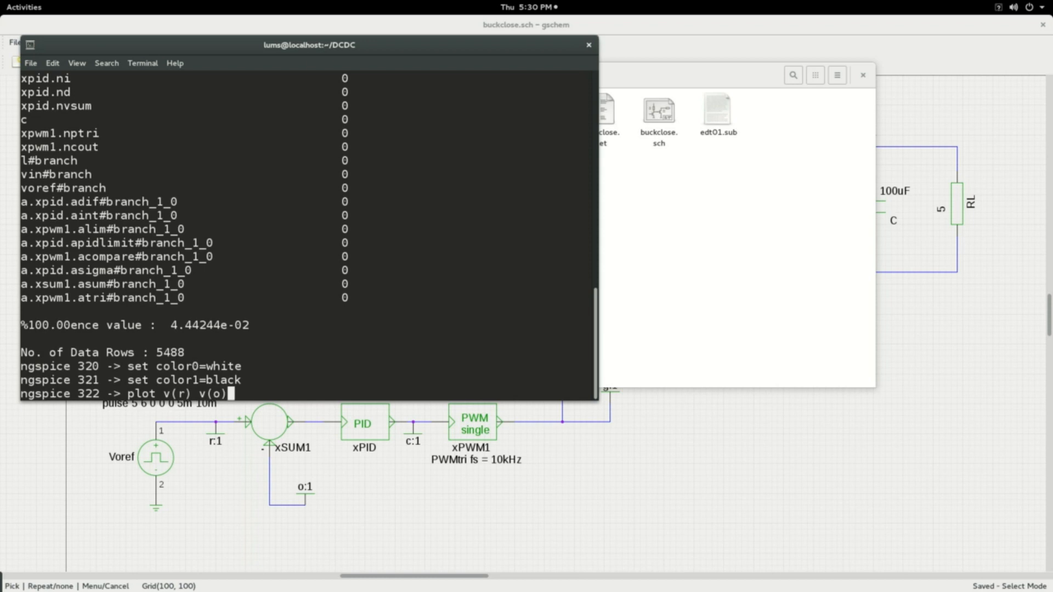
key("Return")
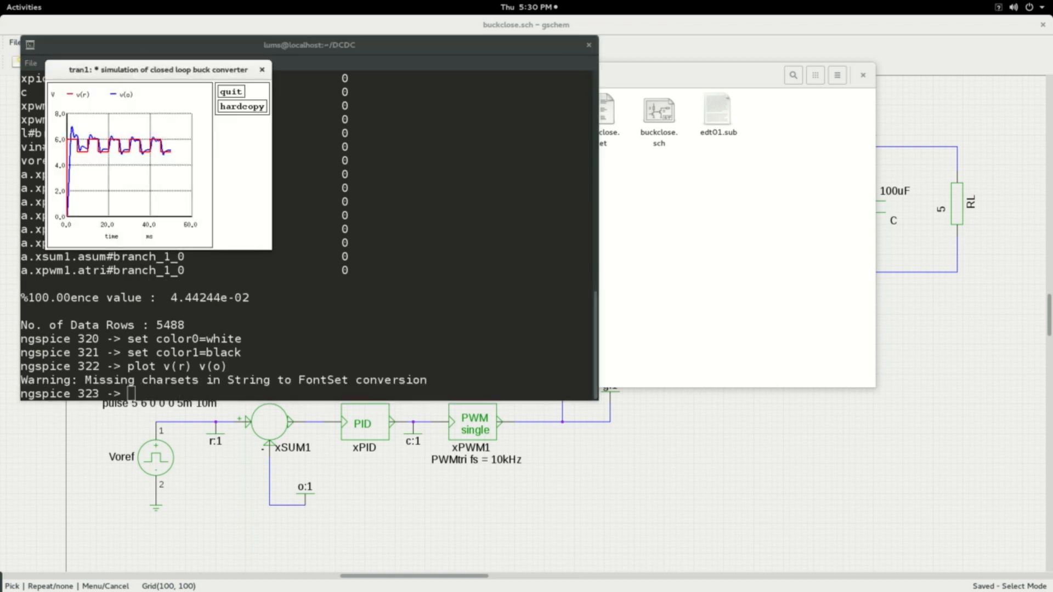
double_click(139, 70)
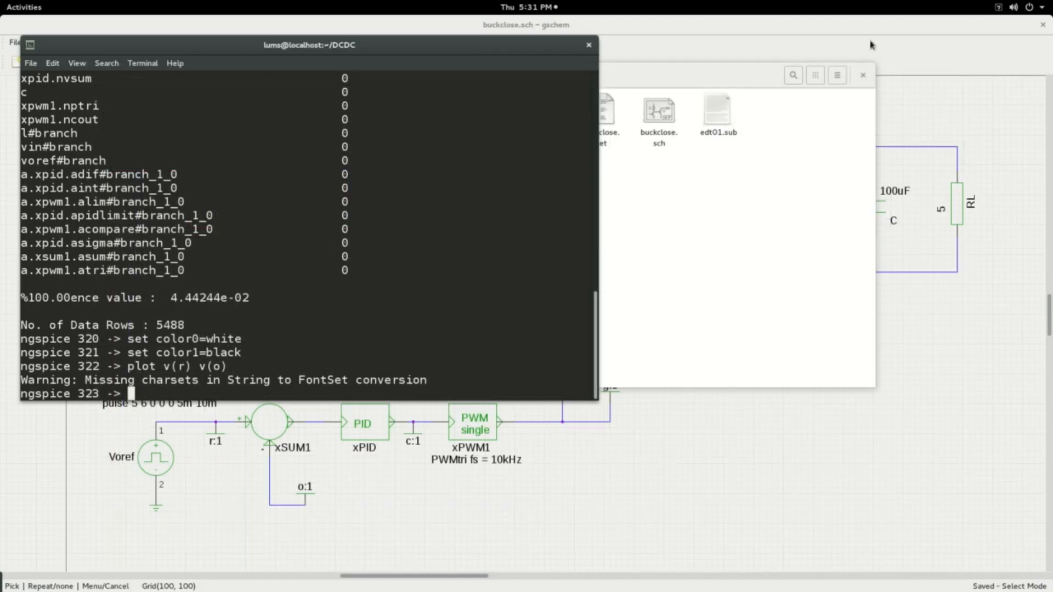
Step: Close the plot window and quit ngspice
left_click(1042, 24)
type("quit")
key("Return")
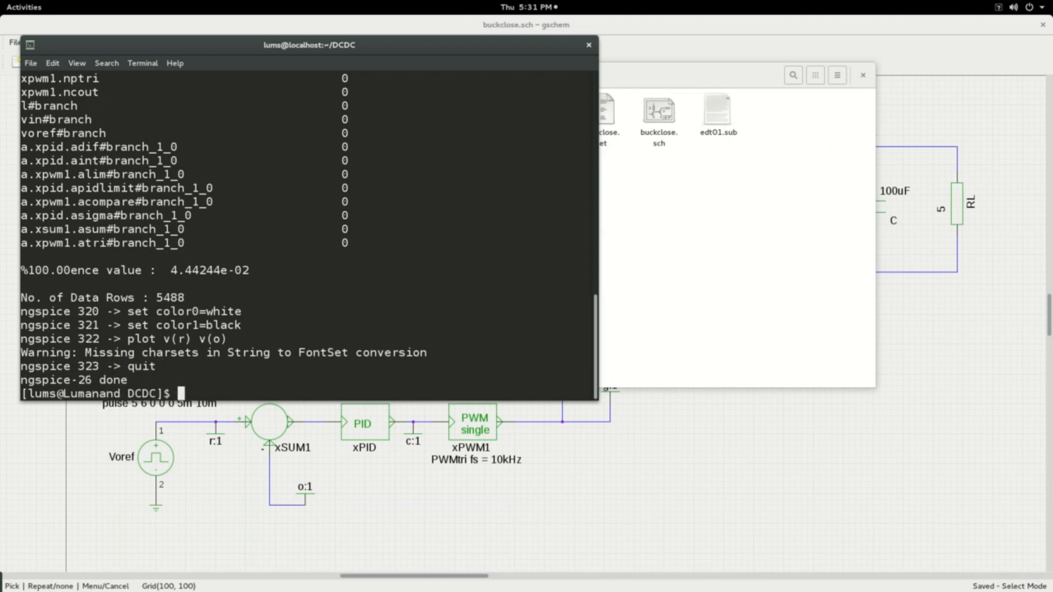
Step: Return to the schematic, set Kp to 100 in the xPID value attribute, and save the schematic
left_click(709, 488)
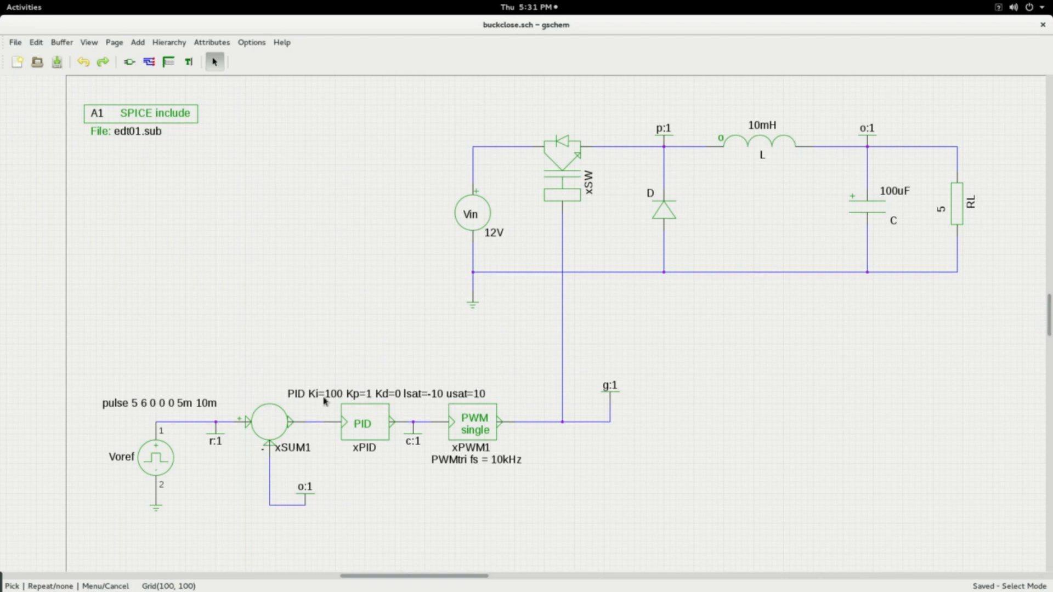
double_click(367, 398)
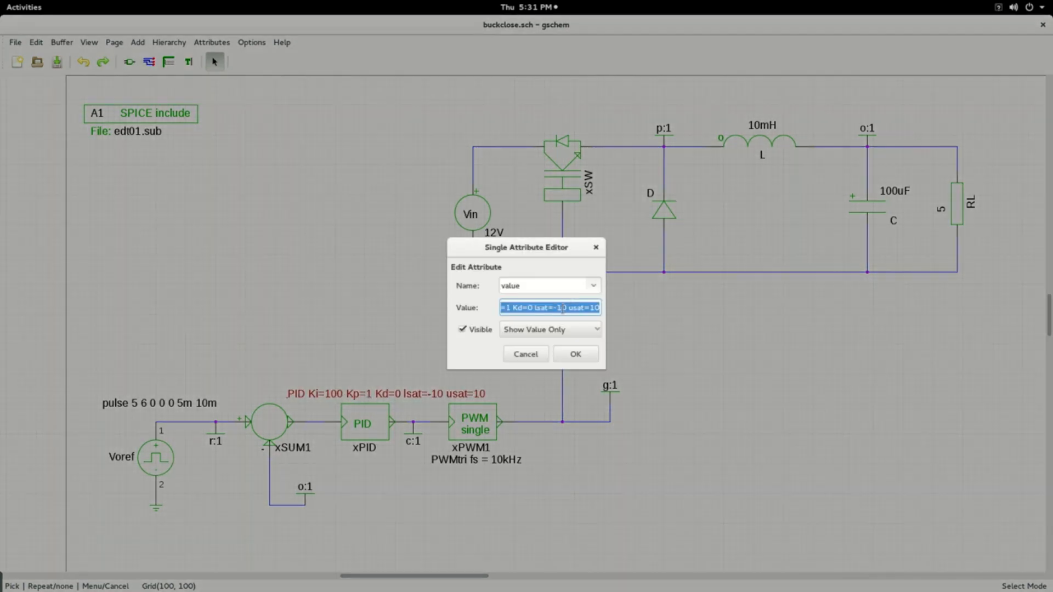
left_click(522, 308)
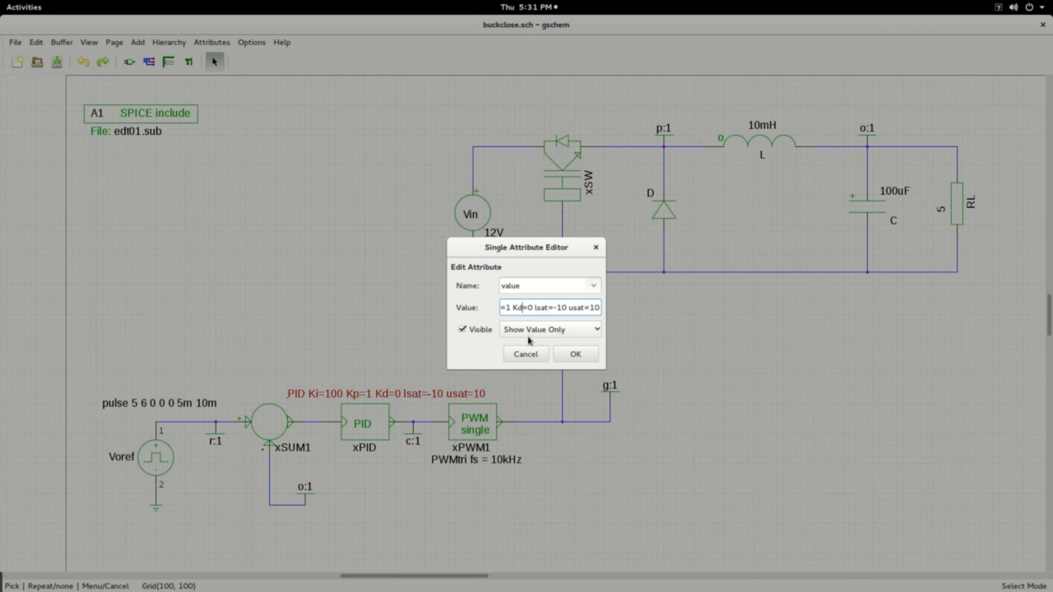
type("00")
key("Return")
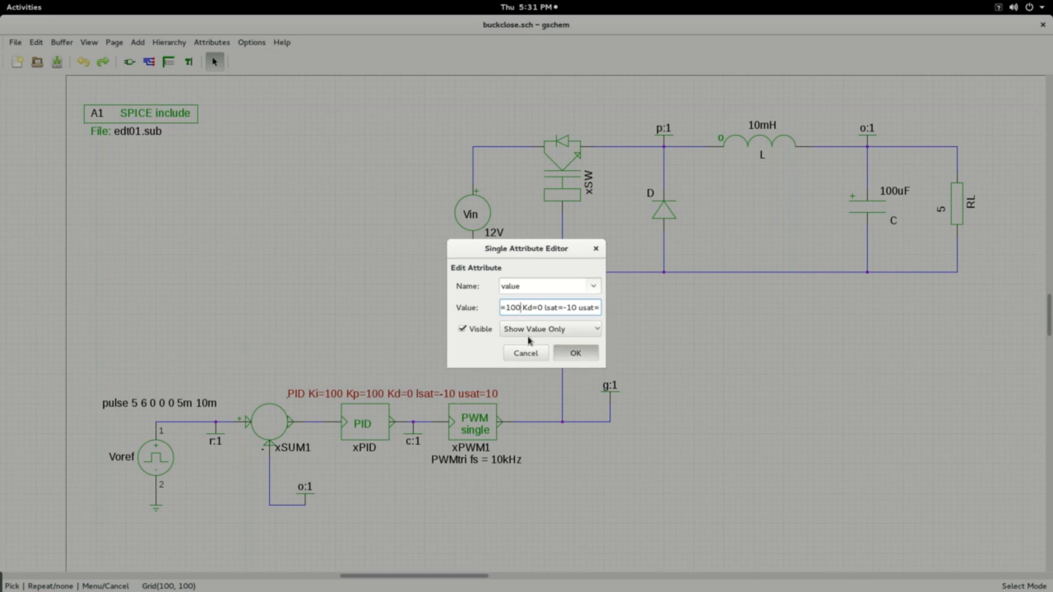
left_click(320, 336)
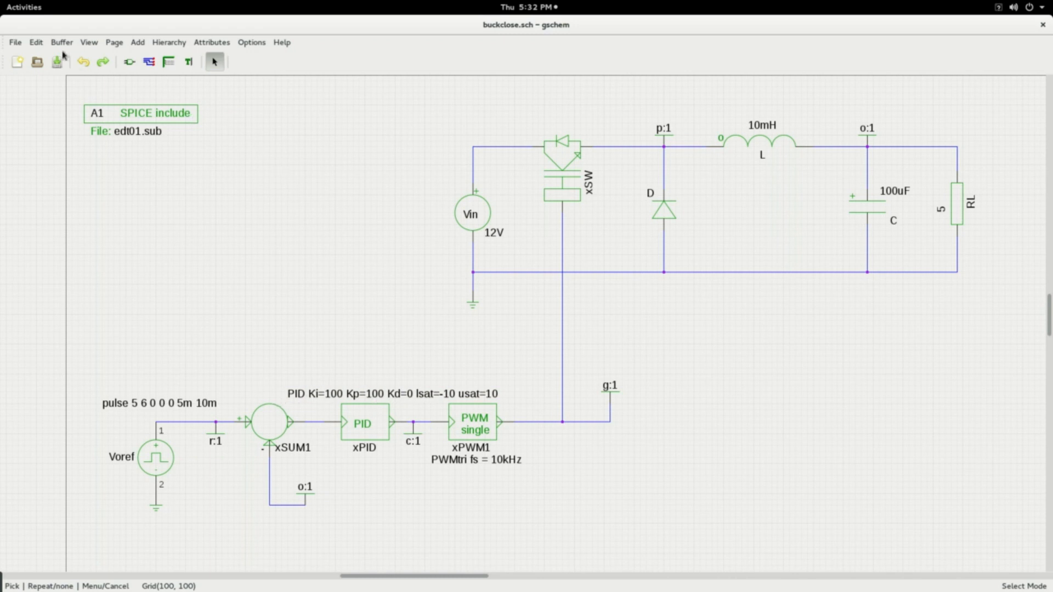
left_click(15, 43)
left_click(26, 112)
Step: Switch to the terminal and regenerate the netlist with "gnetlist -g spice-sdb -o buckclose.net buckclose.sch"
mouse_move(3, 5)
left_click(485, 420)
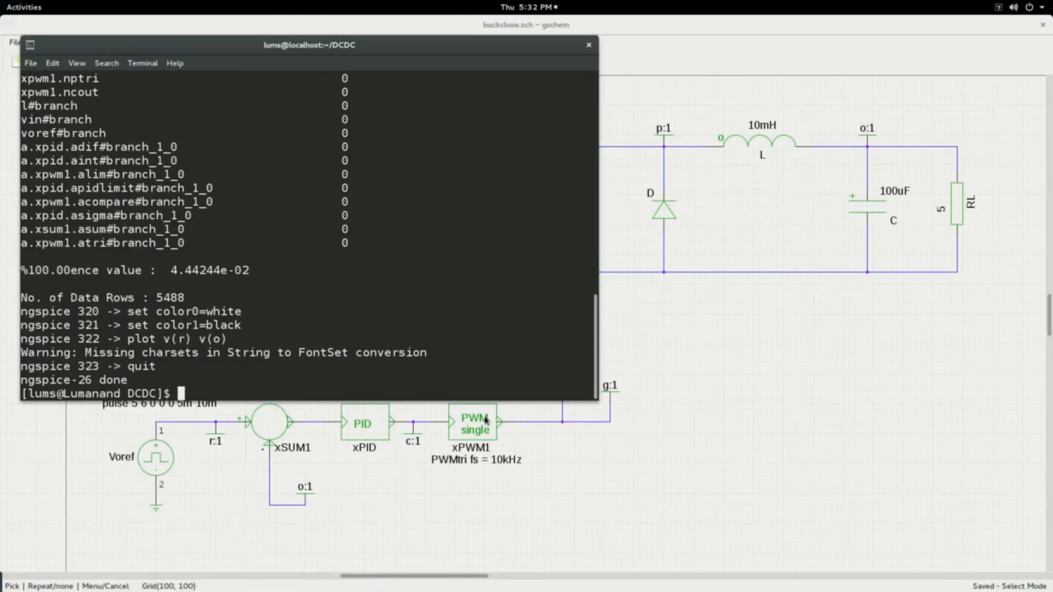
key("Up")
key("Up")
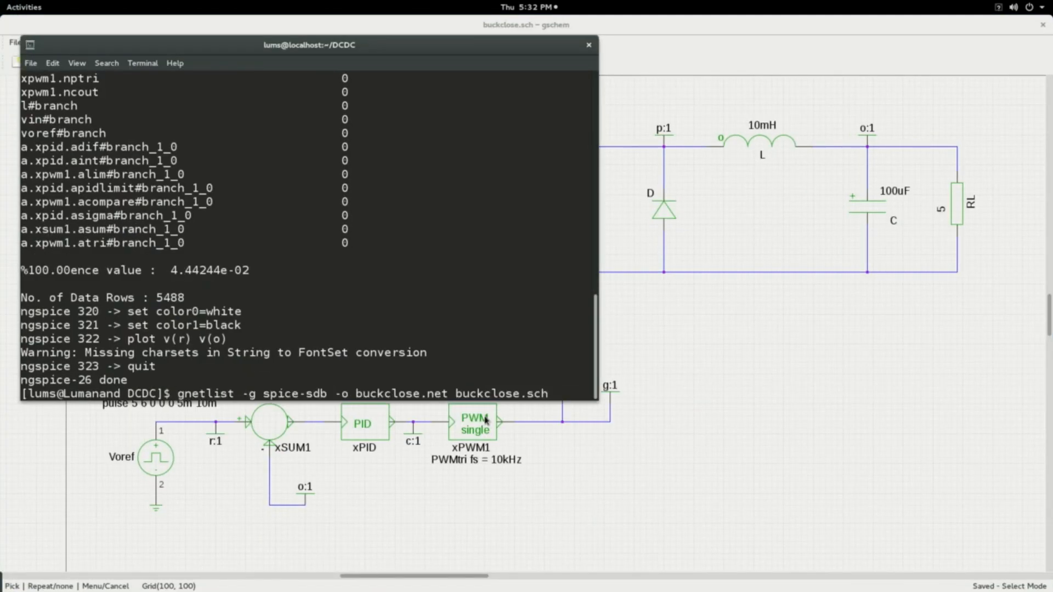
key("Return")
Step: Load the circuit with "ngspice buckclose.cir" and run the simulation
key("Up")
key("Up")
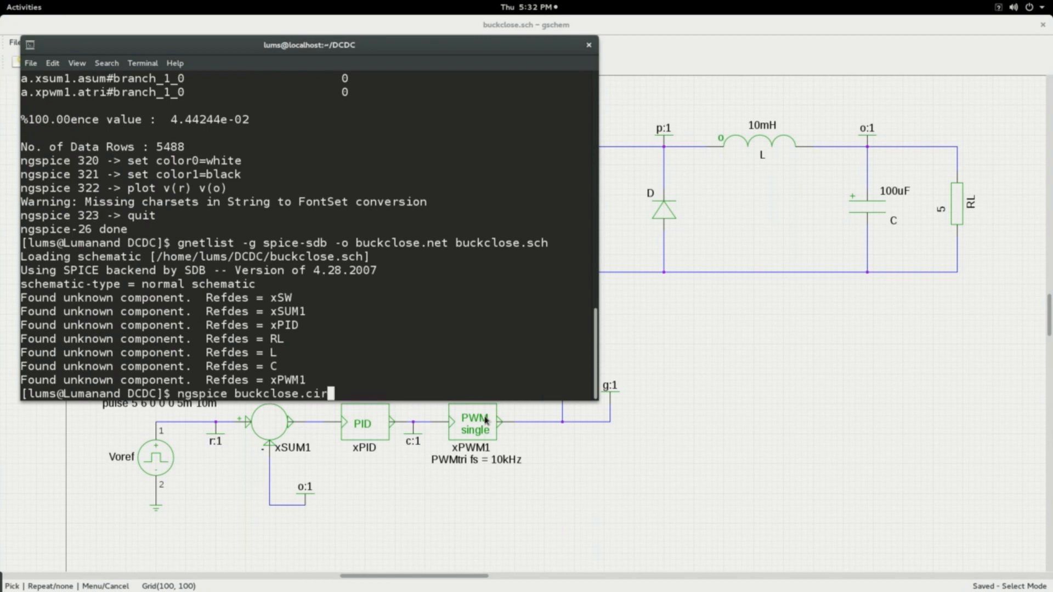
key("Return")
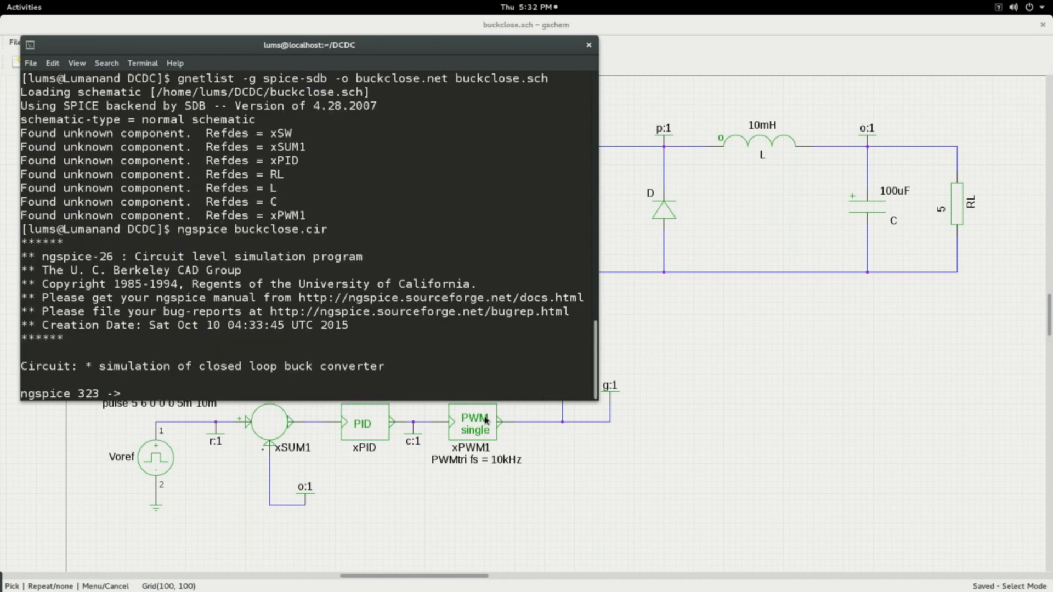
type("run")
key("Return")
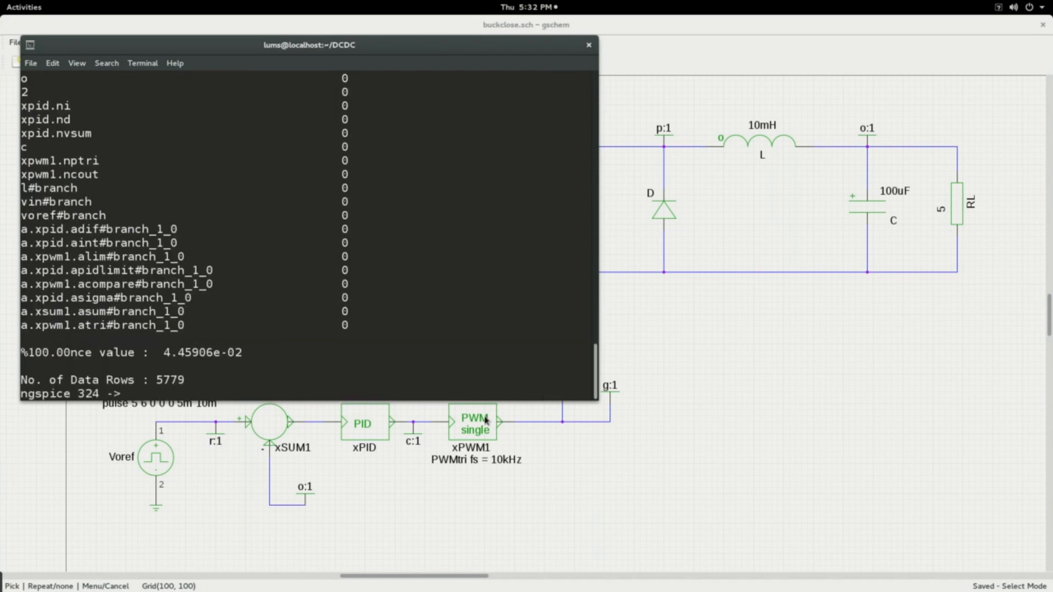
Step: Set the ngspice plot colors to color0=white and color1=black
type("set color0=w")
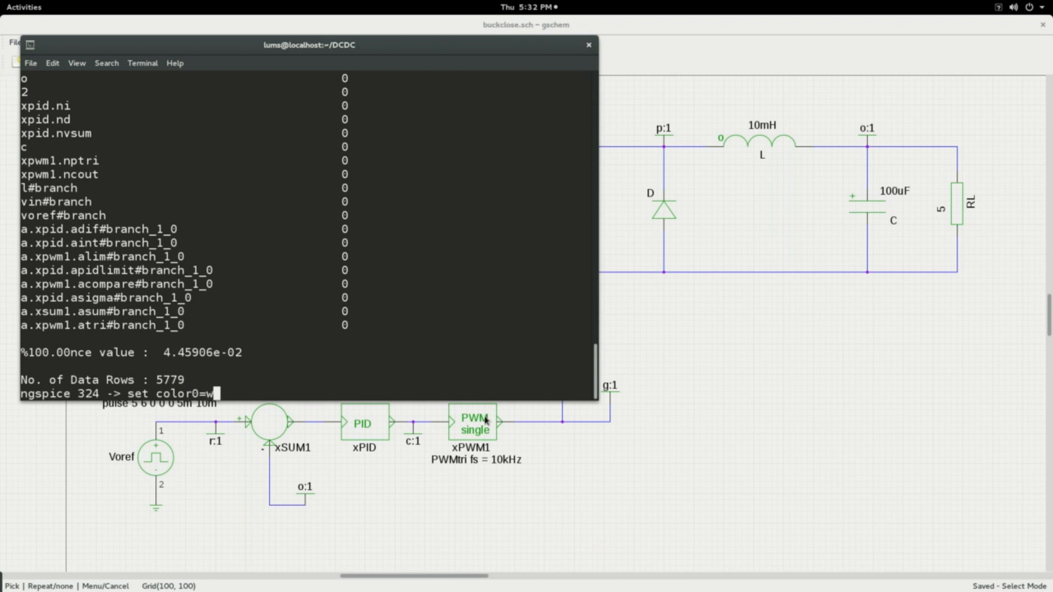
type("hite")
key("Return")
type("set color")
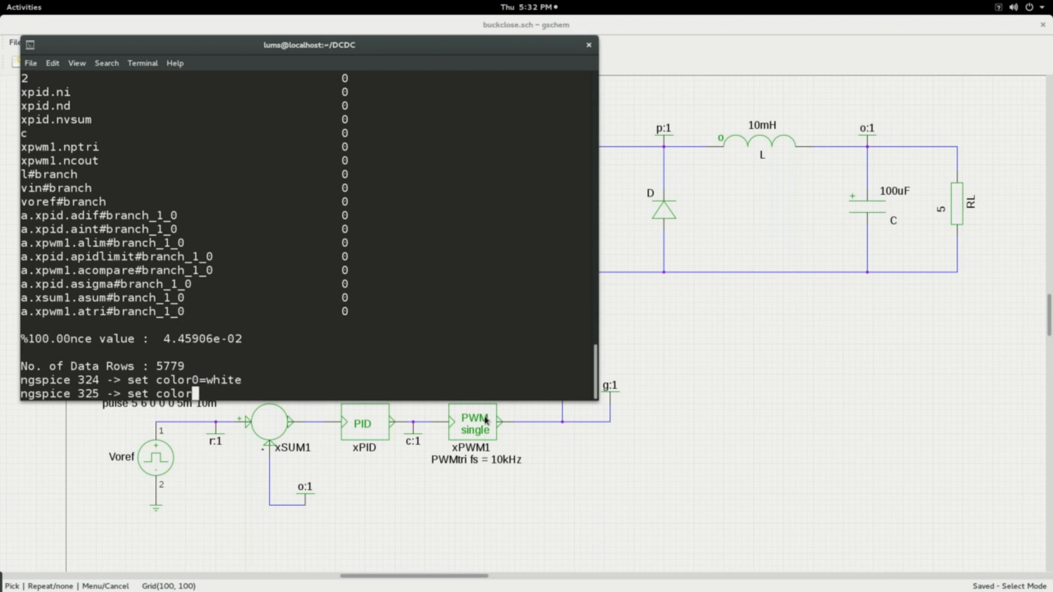
type("1=black")
key("Return")
Step: Plot the reference and output voltages with "plot v(r) v(o)", view the plot maximized, and close it
type("plot")
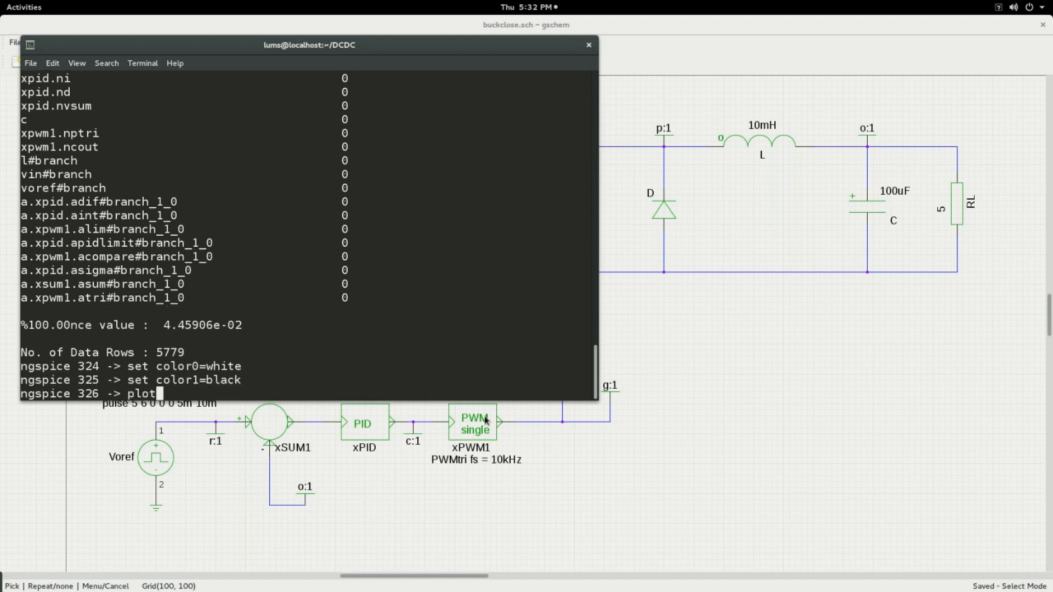
type(" v(r) v(o)")
key("Return")
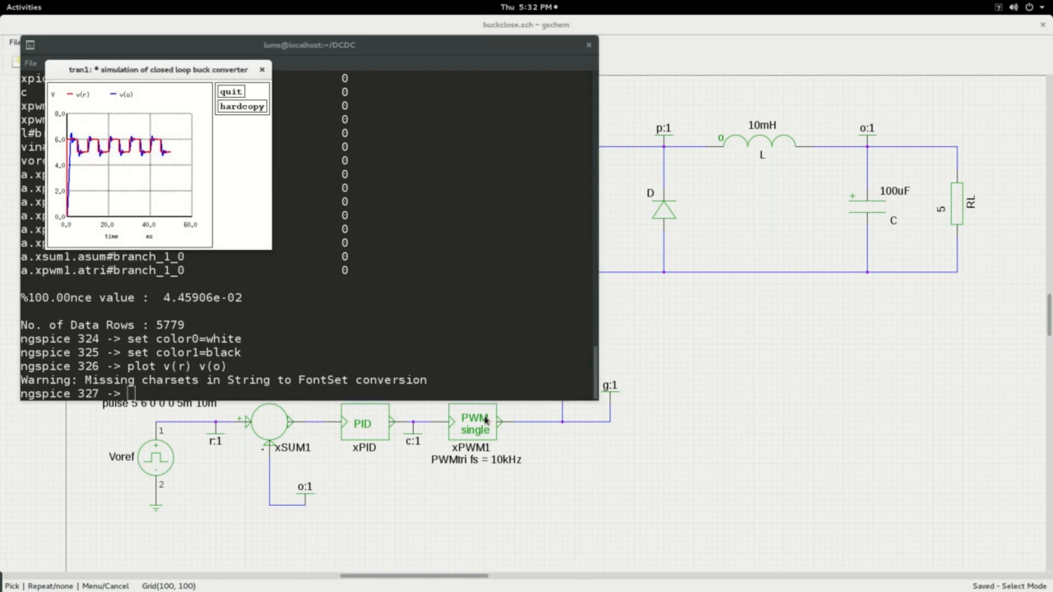
double_click(173, 70)
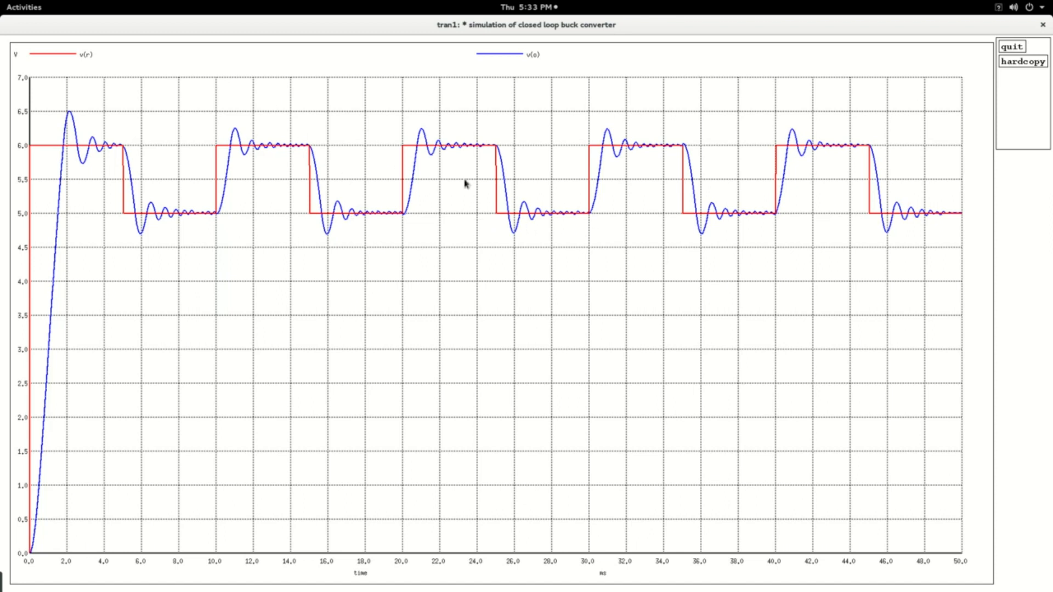
left_click(1041, 25)
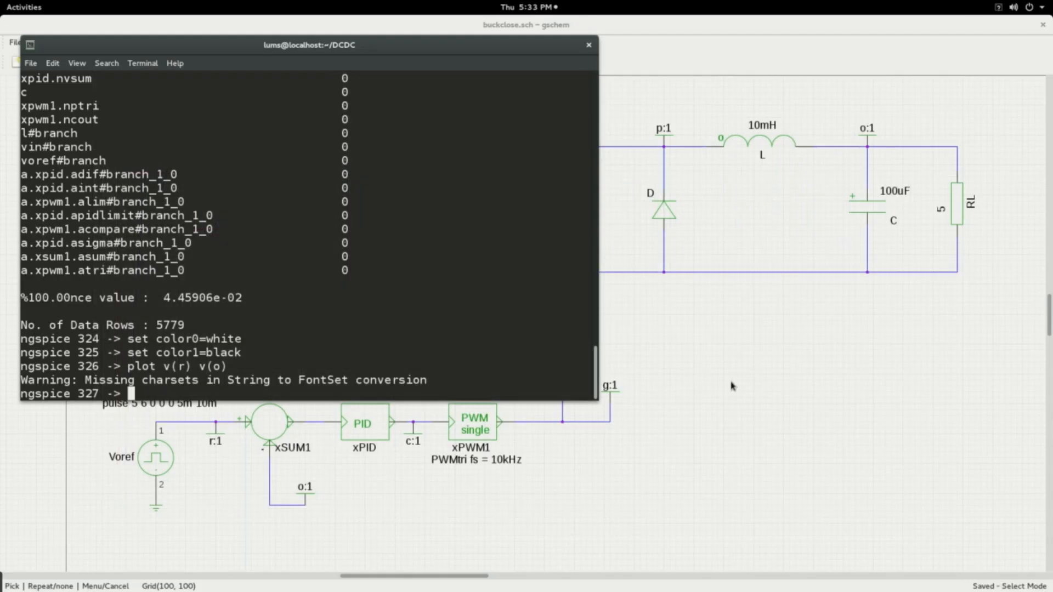
Step: In the schematic containing the xADD block, set Kp to 100 in the PID parameters and save
left_click(756, 458)
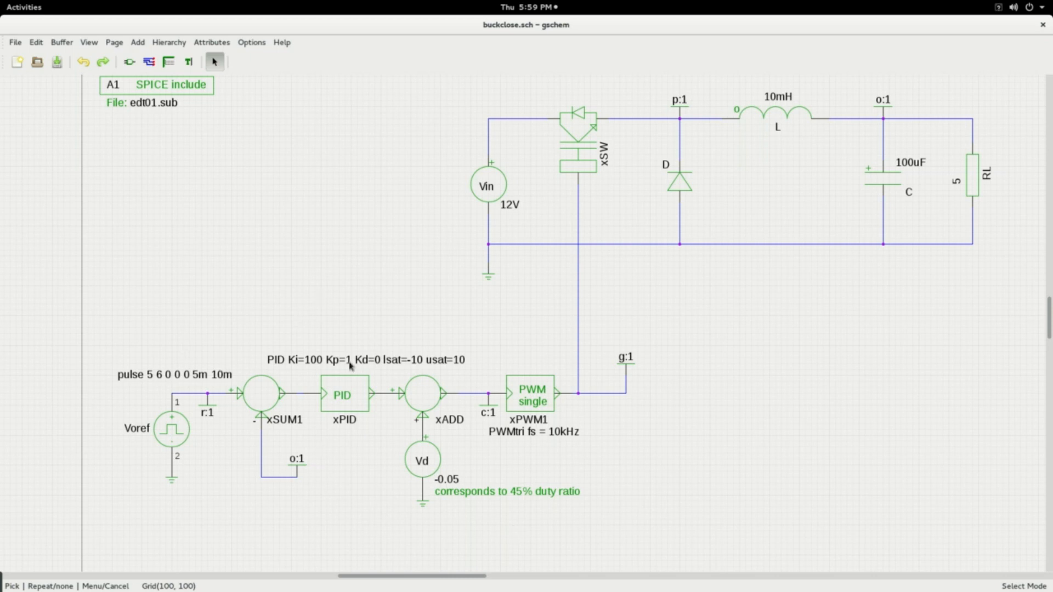
double_click(348, 363)
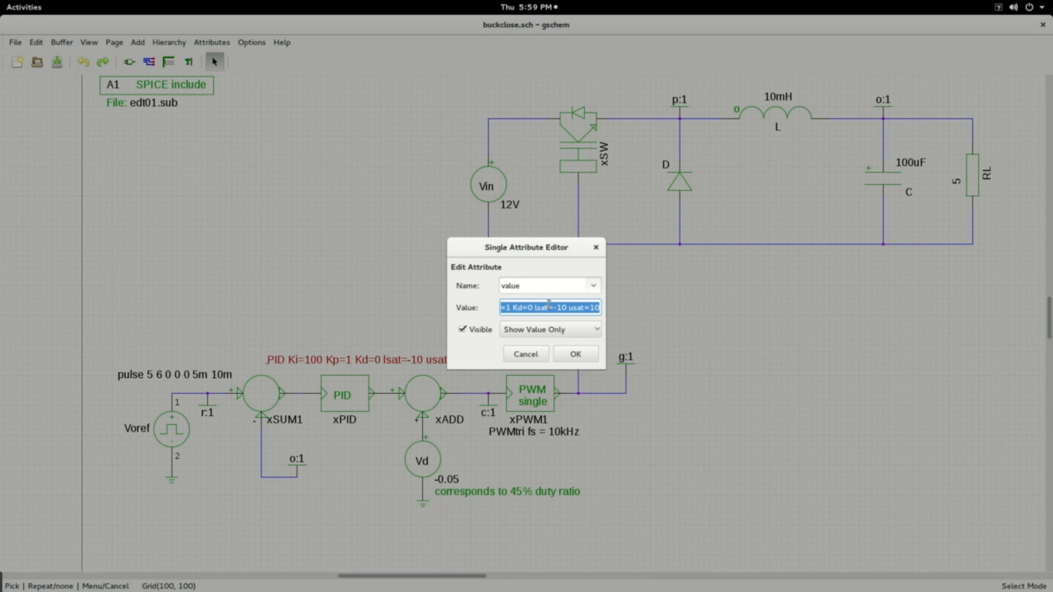
left_click(508, 307)
type("00")
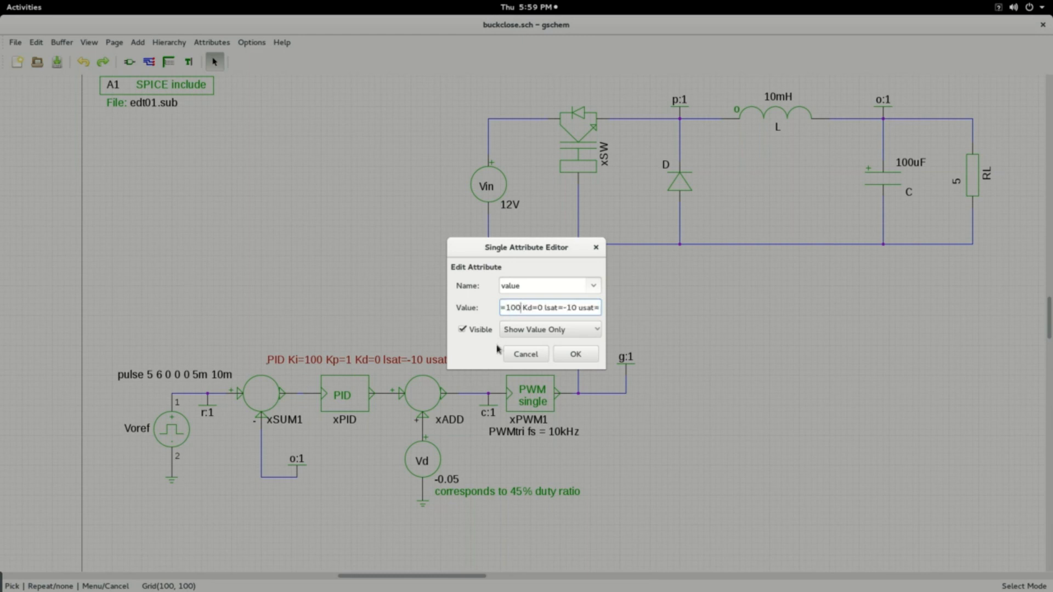
left_click(575, 354)
left_click(316, 265)
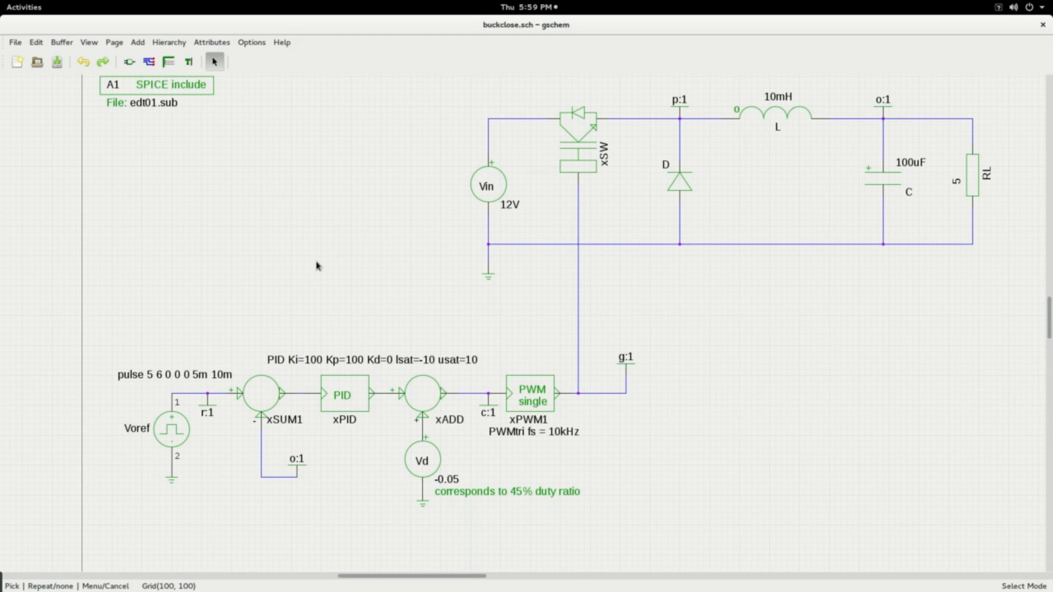
left_click(15, 42)
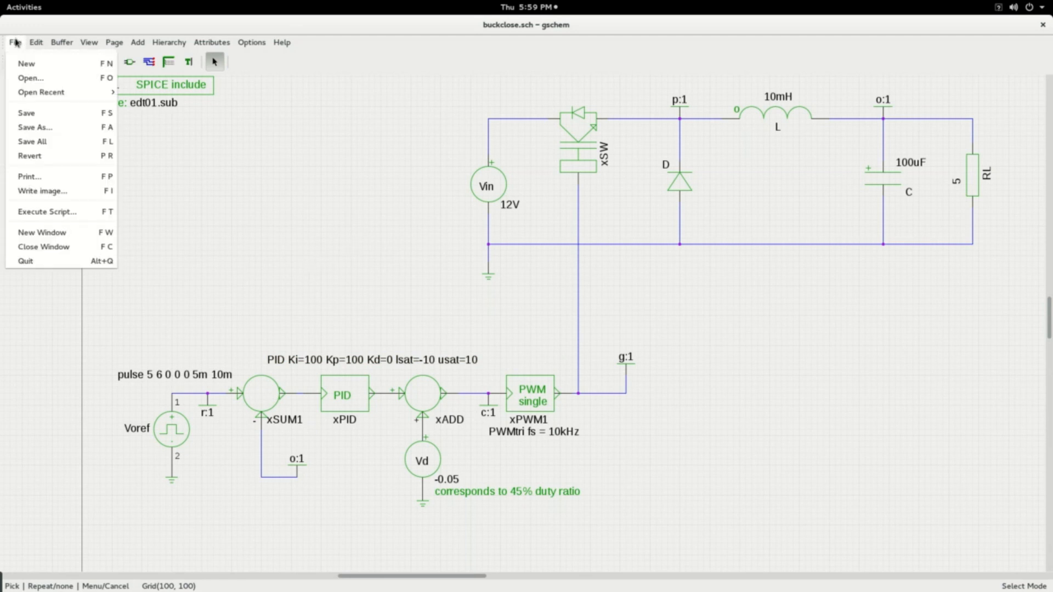
left_click(29, 117)
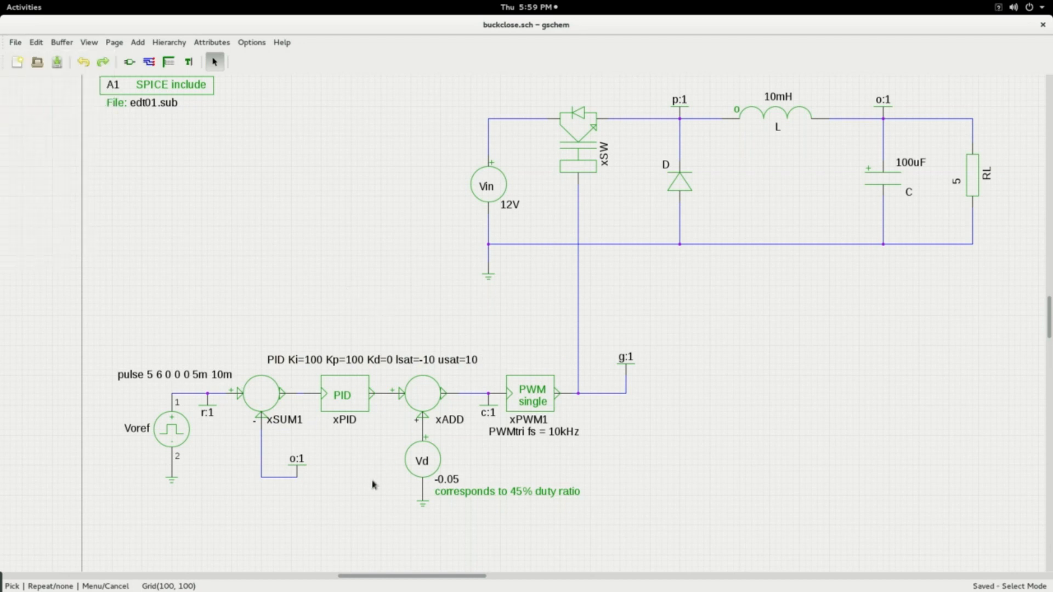
Step: Examine the add.sym and sum.sym symbols in the ablock component library for the xADD and xSUM1 blocks
left_click(427, 406)
left_click(347, 395)
left_click(283, 405)
left_click(299, 147)
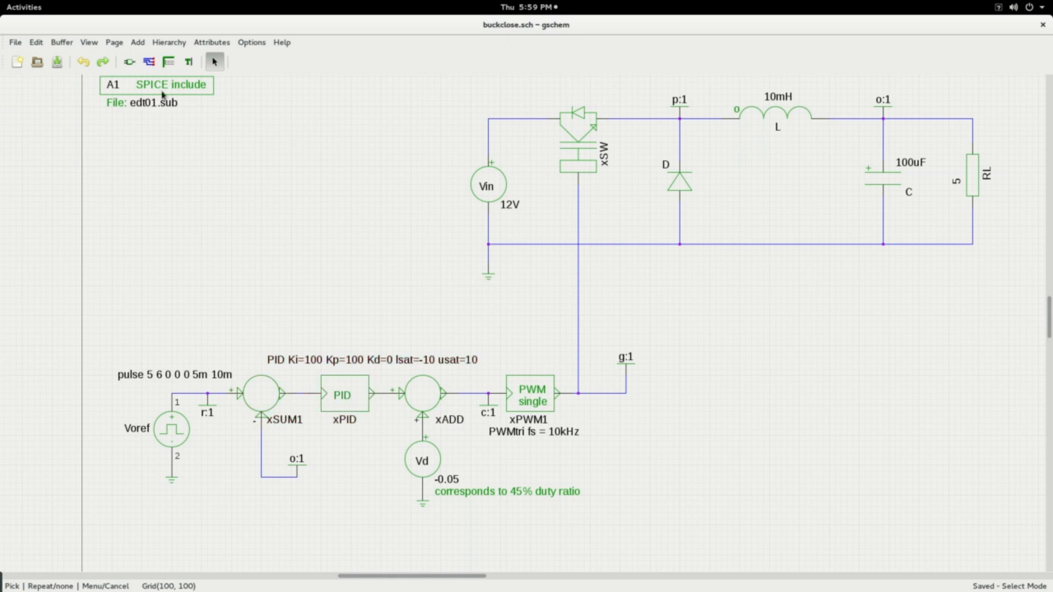
left_click(130, 62)
left_click(91, 204)
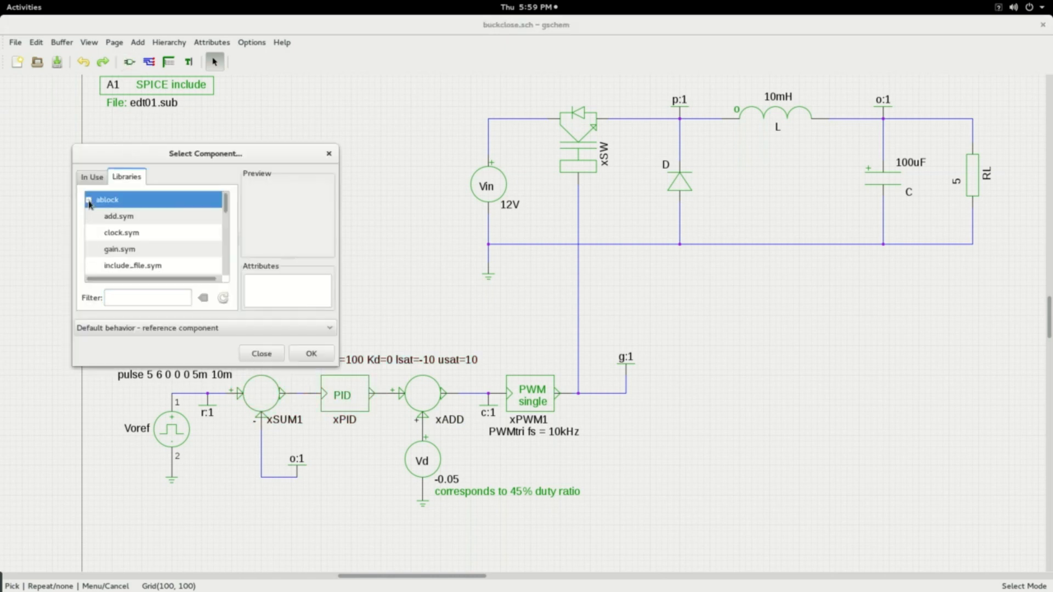
left_click(112, 224)
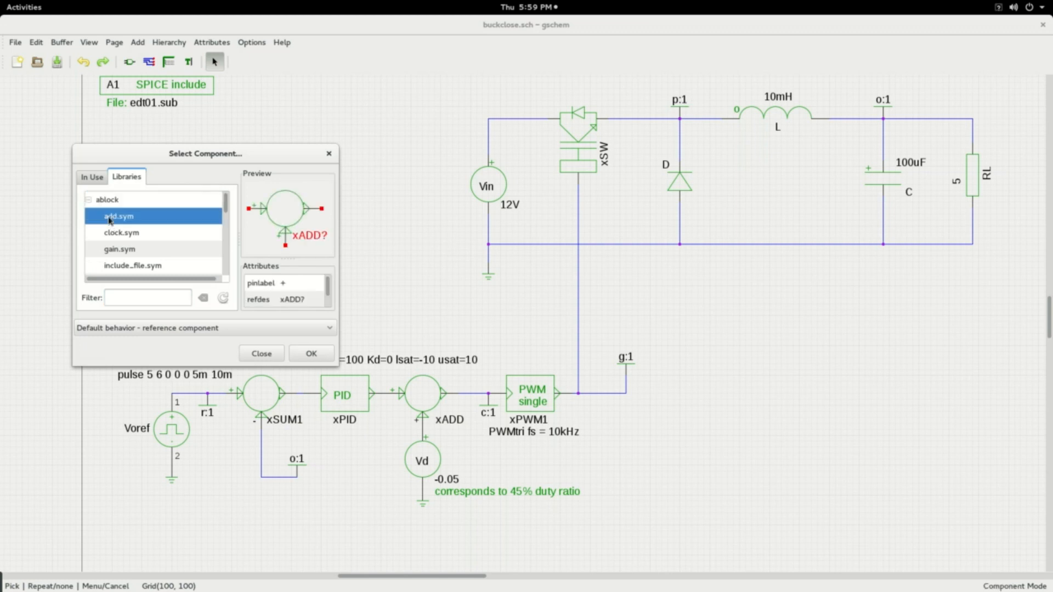
scroll(130, 237, "down", 2)
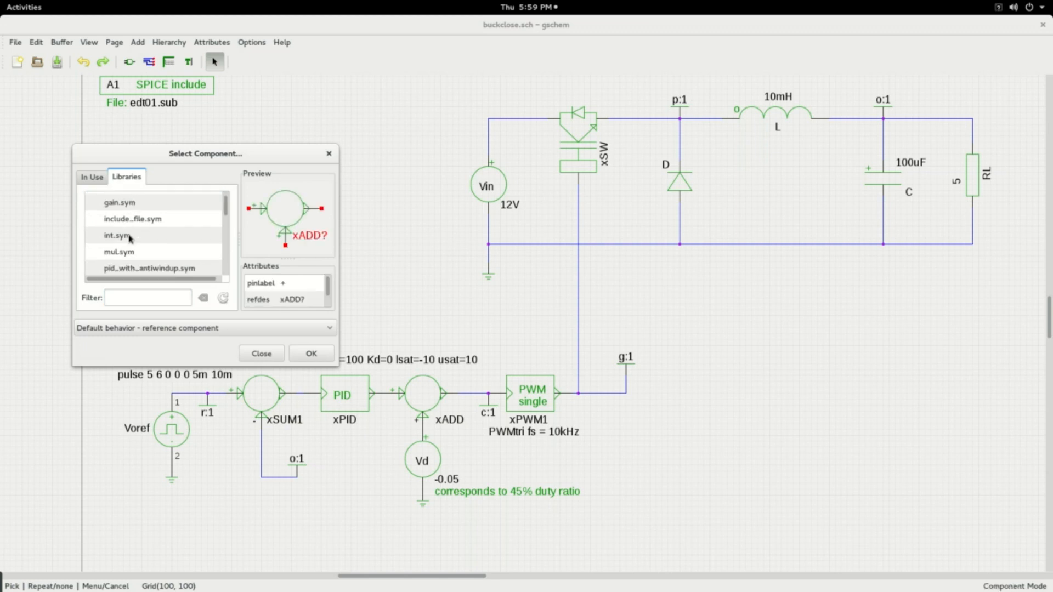
scroll(130, 234, "down", 1)
scroll(130, 234, "down", 4)
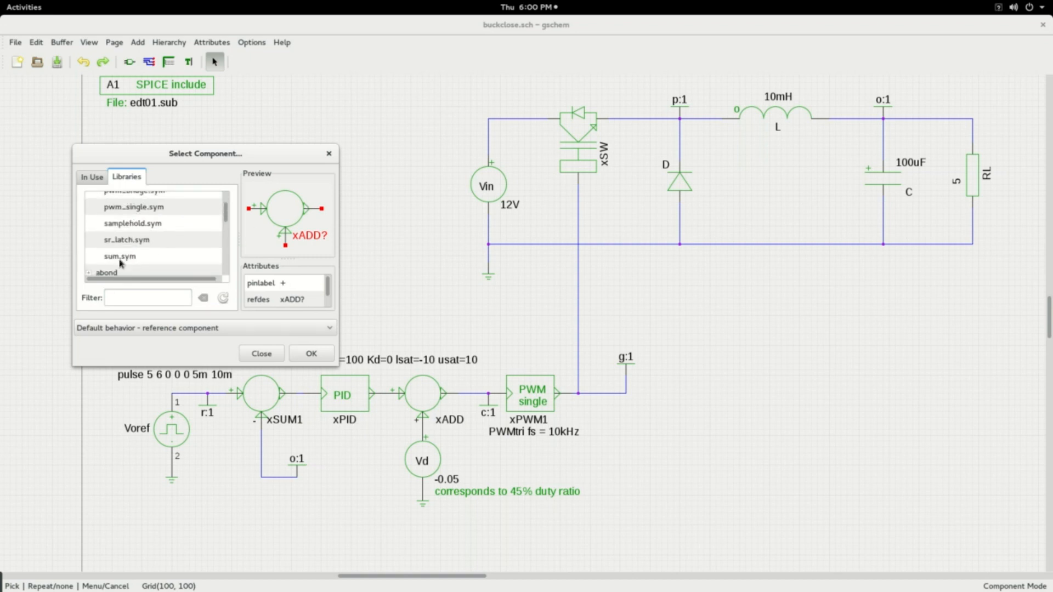
left_click(120, 260)
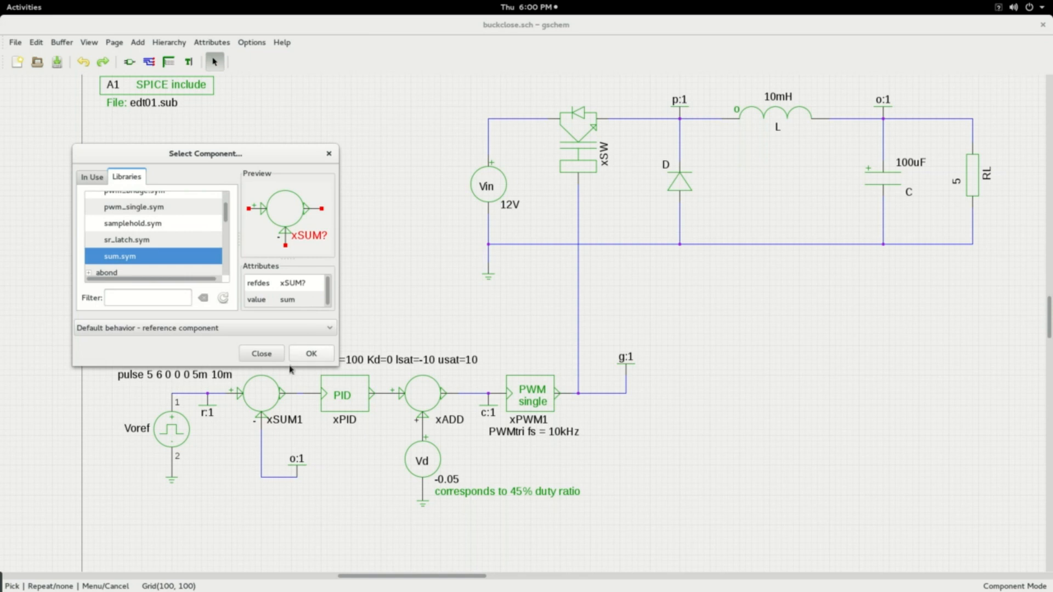
scroll(288, 215, "up", 1)
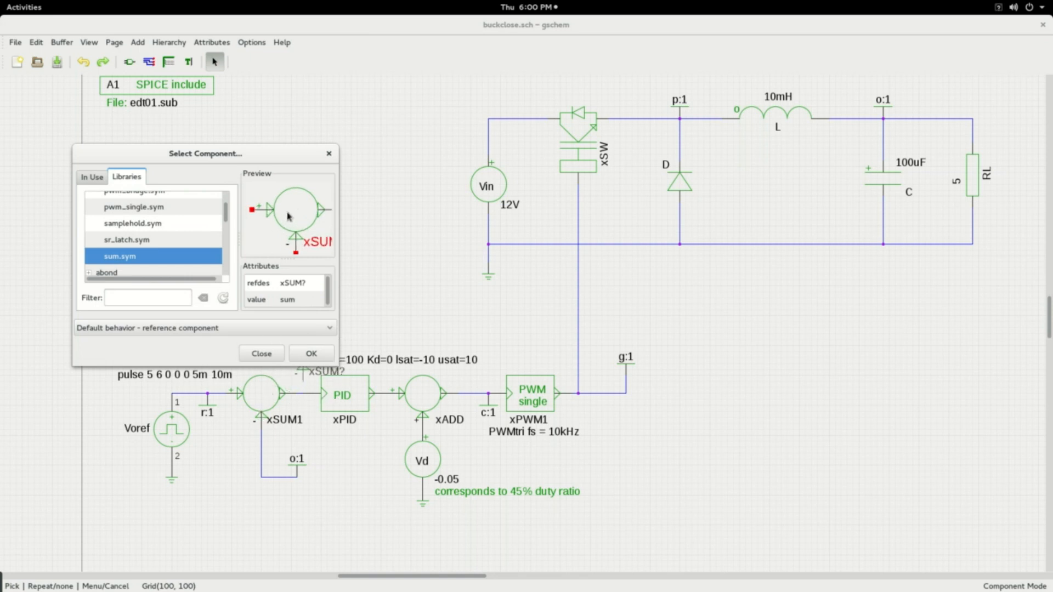
left_click(262, 354)
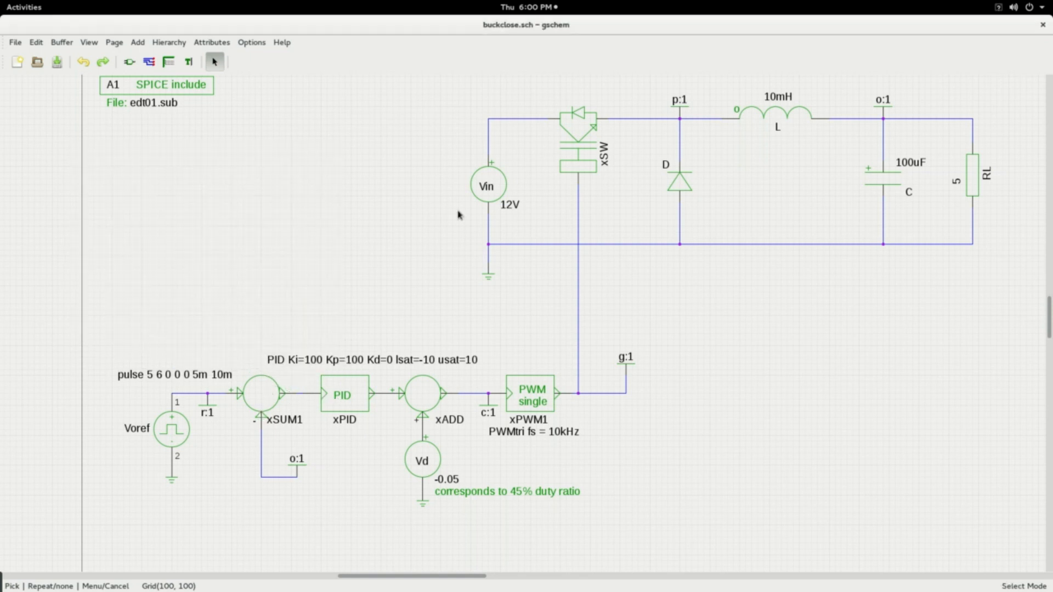
Step: Save the schematic, and open edt01.sub from the DCDC folder in the text editor
left_click(16, 43)
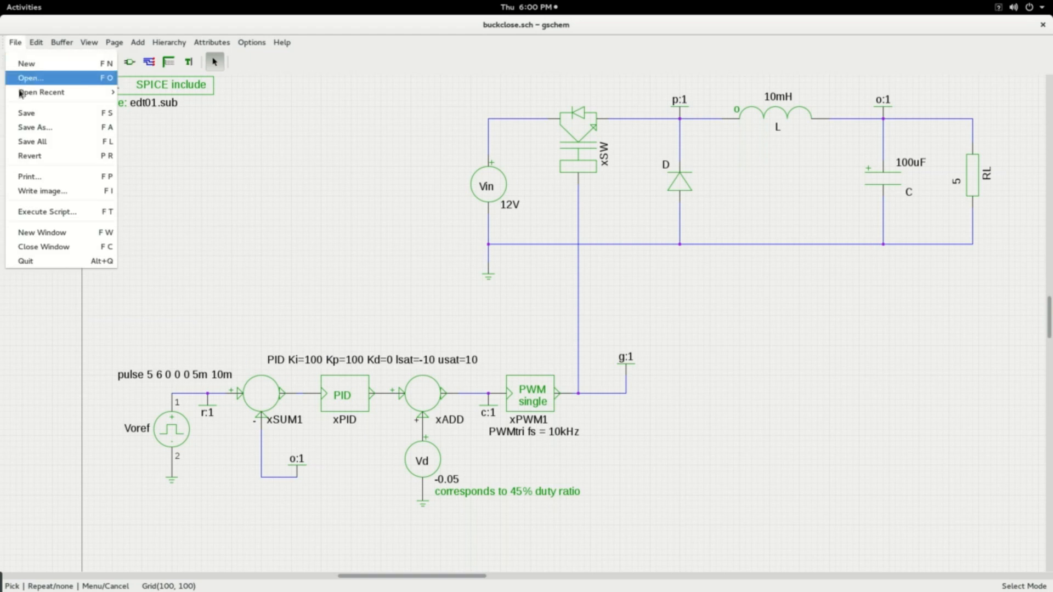
left_click(26, 112)
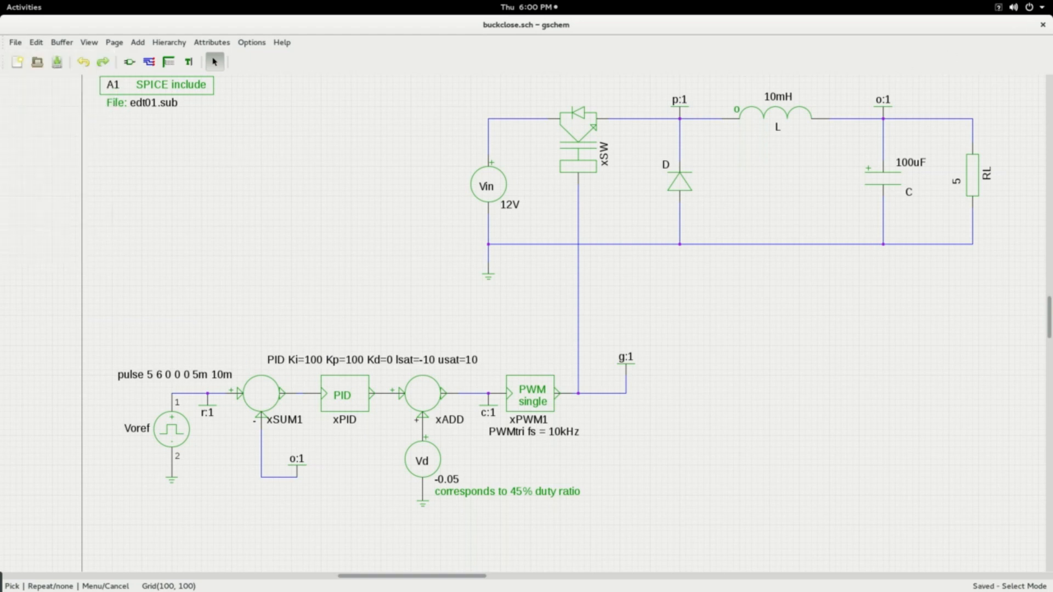
mouse_move(1, 1)
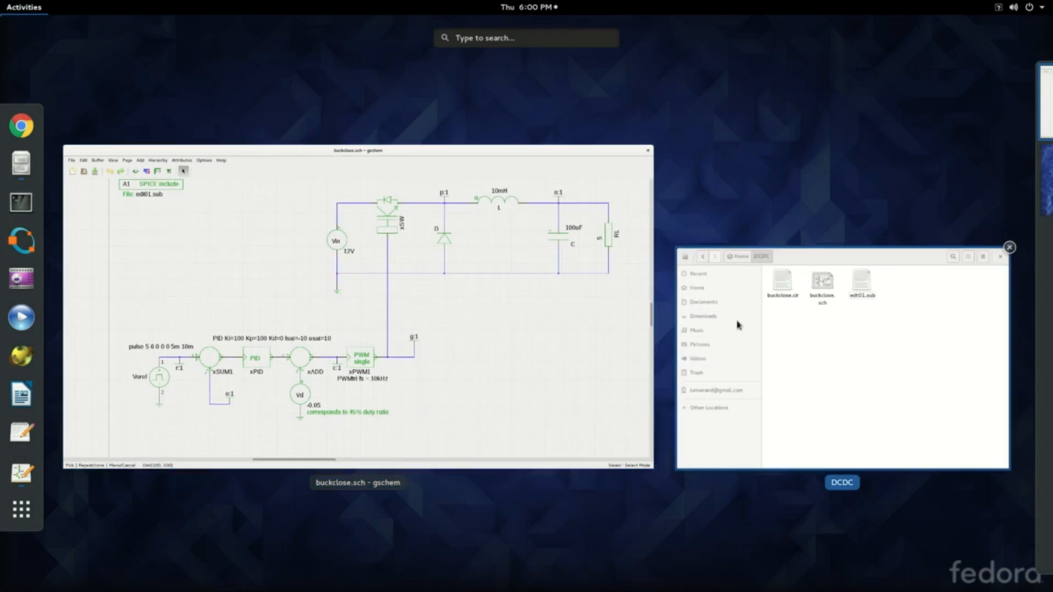
left_click(791, 359)
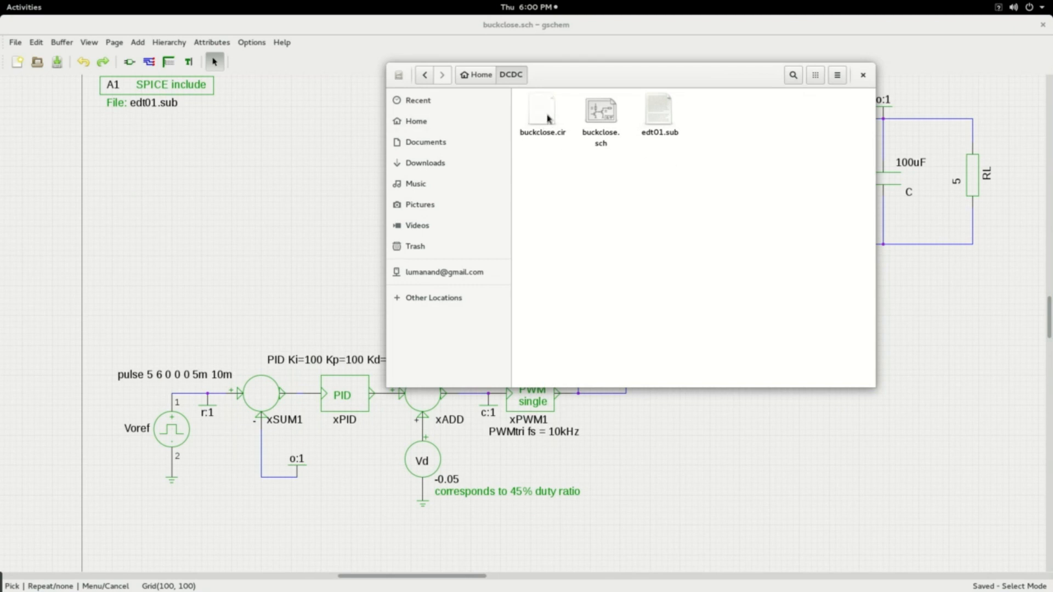
left_click(659, 115)
double_click(660, 117)
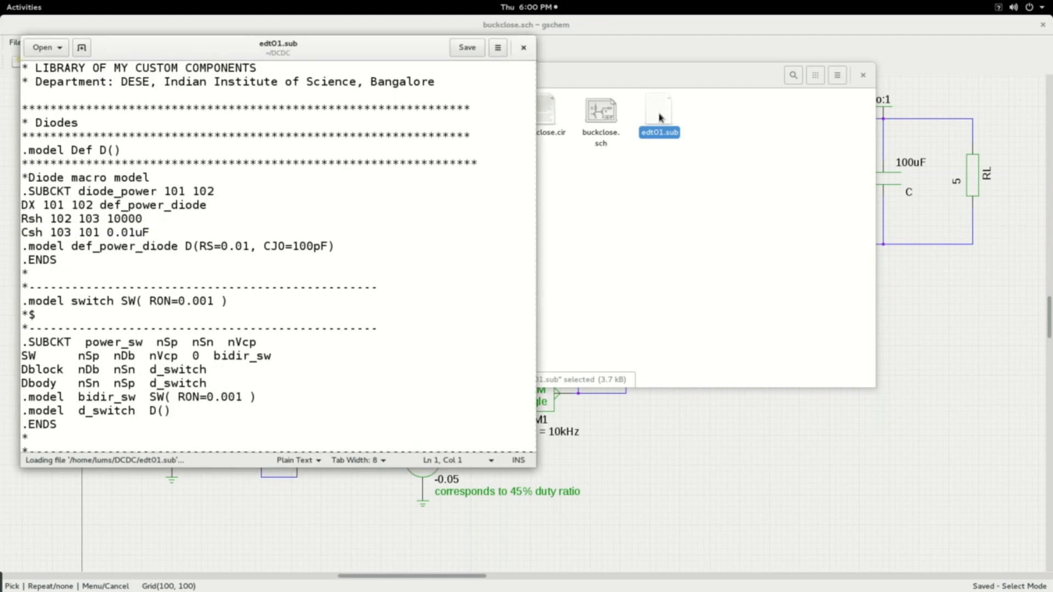
Step: Examine the PID, sum and add subcircuit definitions in edt01.sub, and close the file
scroll(181, 261, "down", 15)
scroll(180, 262, "down", 5)
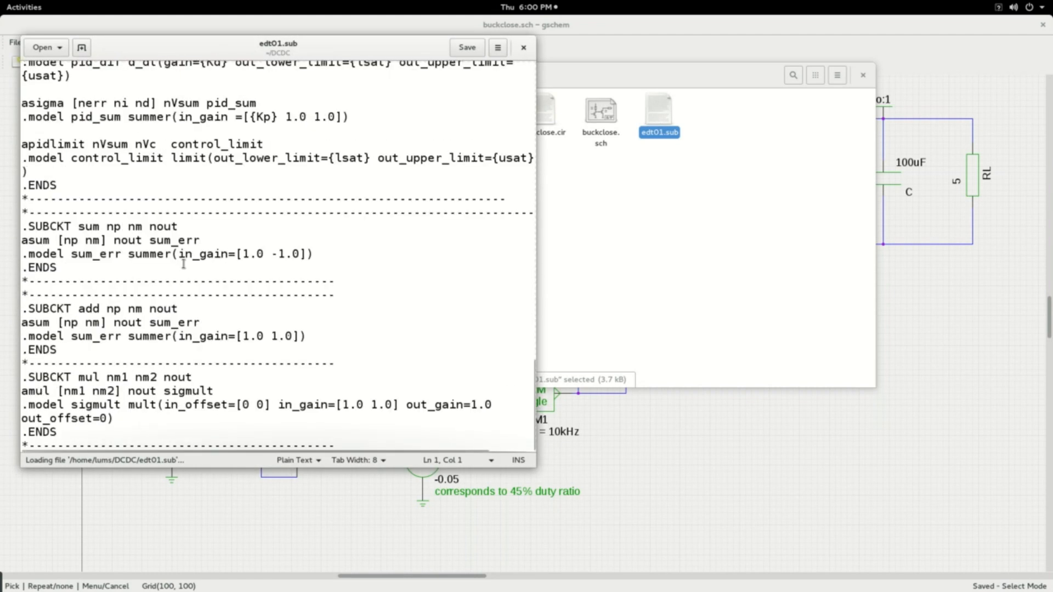
scroll(179, 261, "up", 4)
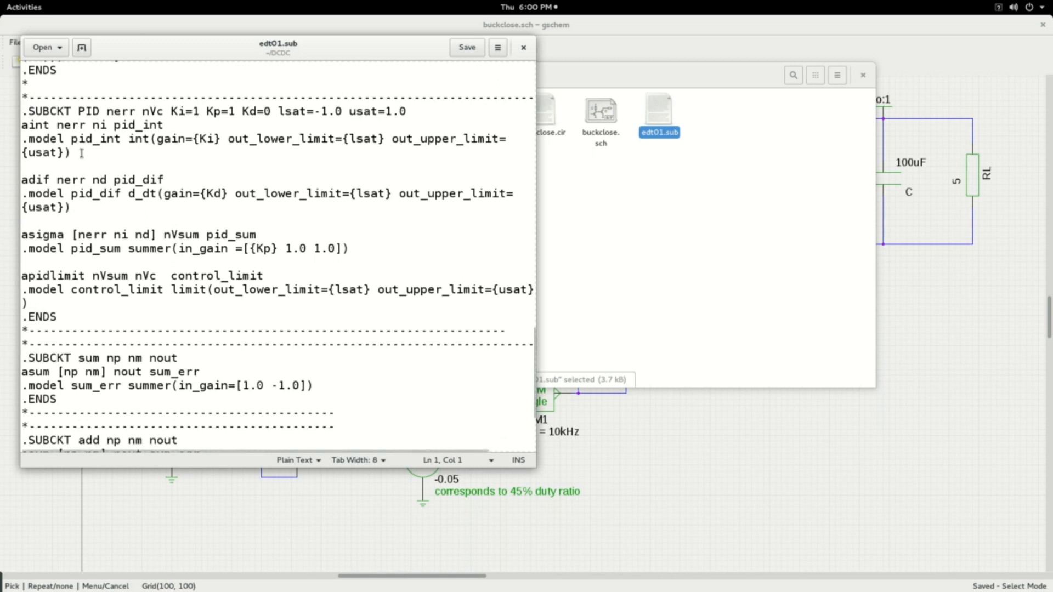
left_click_drag(78, 111, 100, 111)
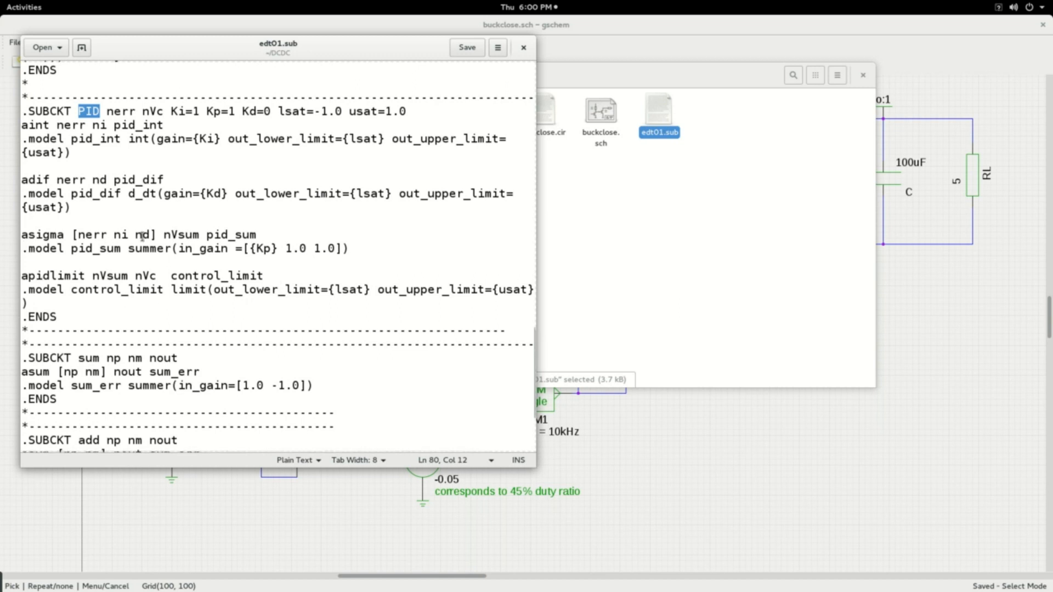
scroll(142, 237, "down", 2)
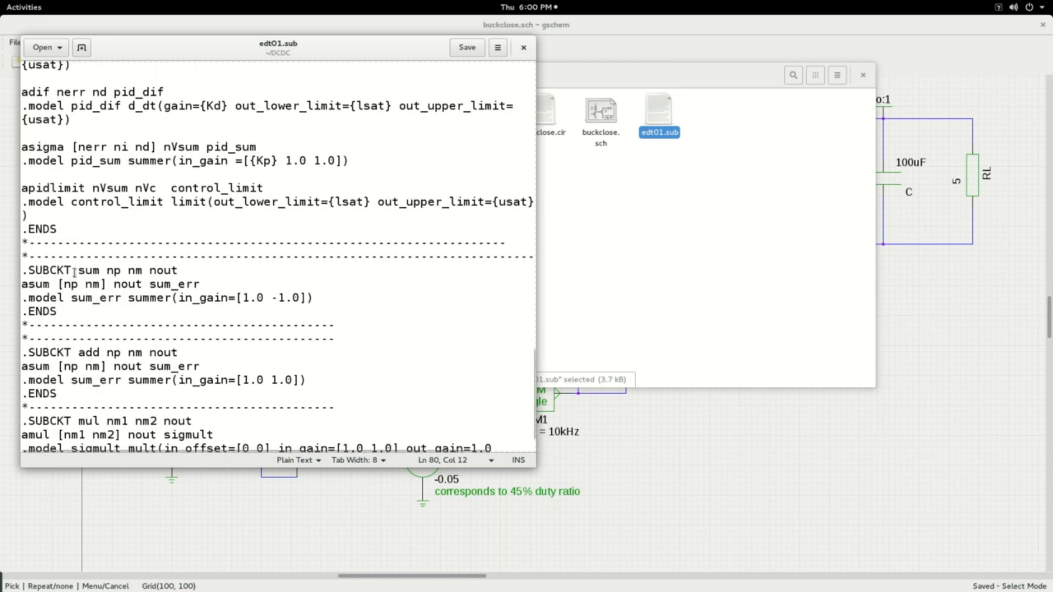
left_click_drag(28, 284, 22, 284)
left_click(164, 284)
scroll(164, 288, "down", 1)
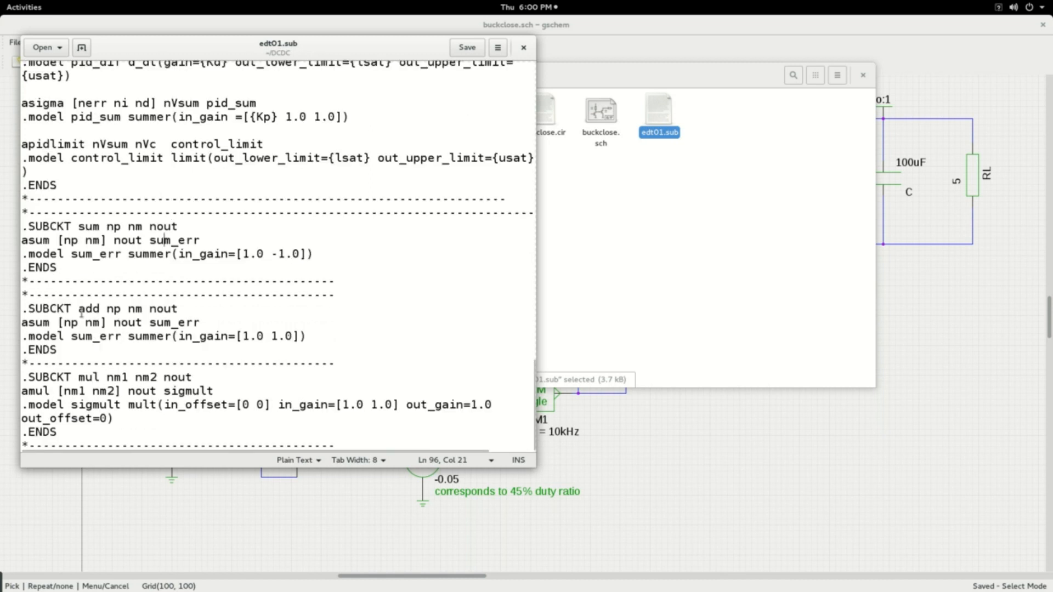
left_click_drag(79, 308, 100, 309)
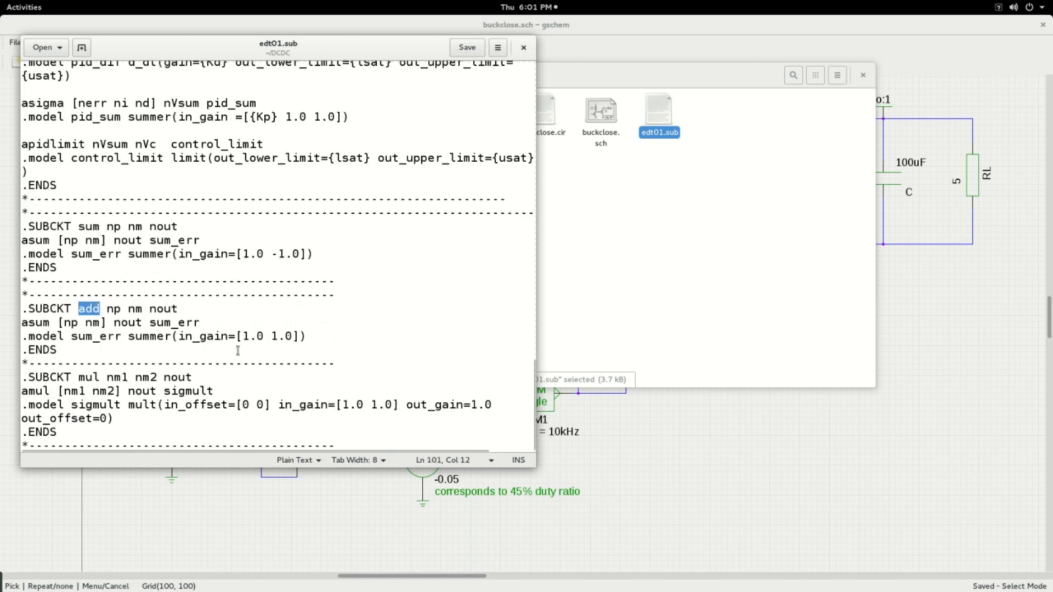
left_click_drag(28, 323, 21, 323)
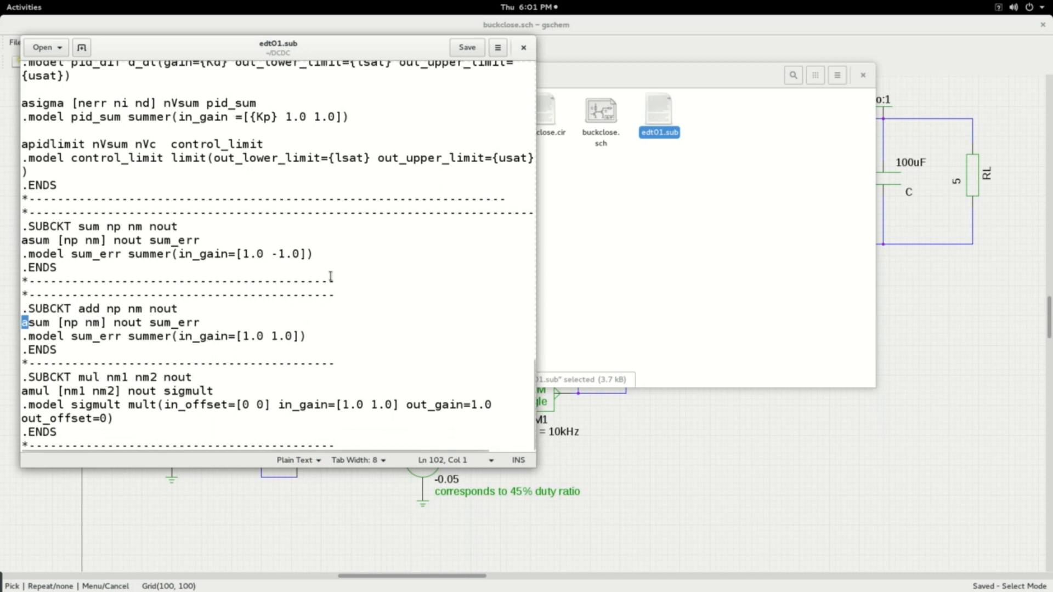
left_click(524, 49)
left_click(651, 256)
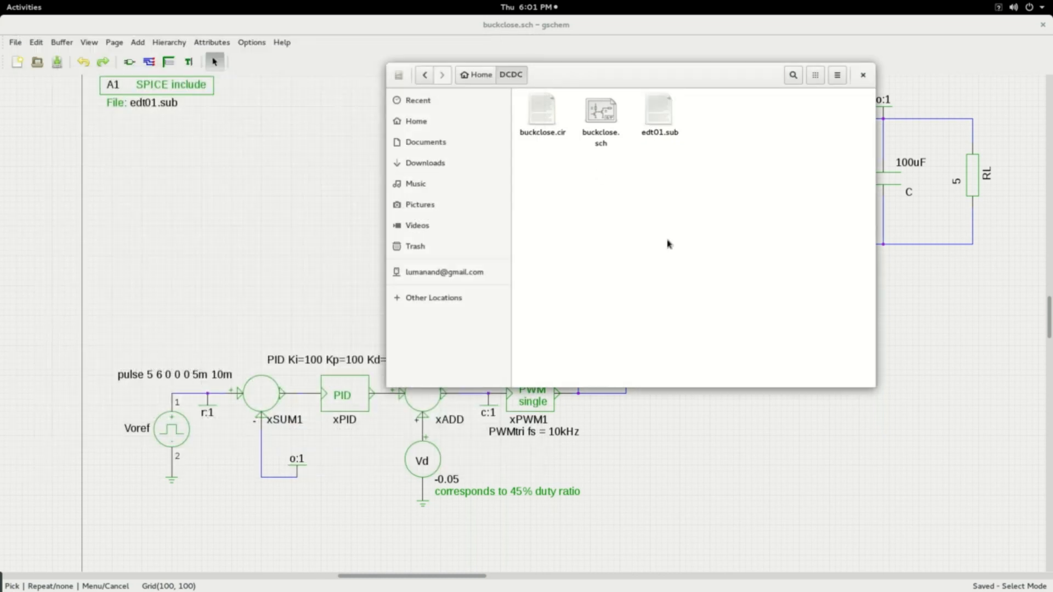
Step: In a new terminal, change to the DCDC folder and generate the netlist with "gnetlist -g spice-sdb -o buckclose.net buckclose.sch"
mouse_move(1, 2)
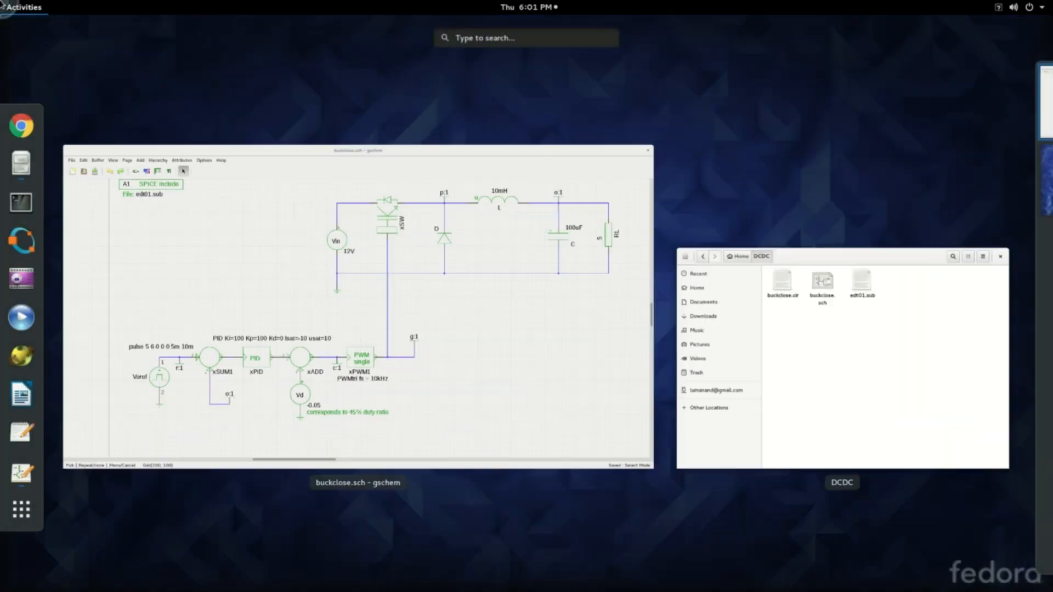
left_click(22, 204)
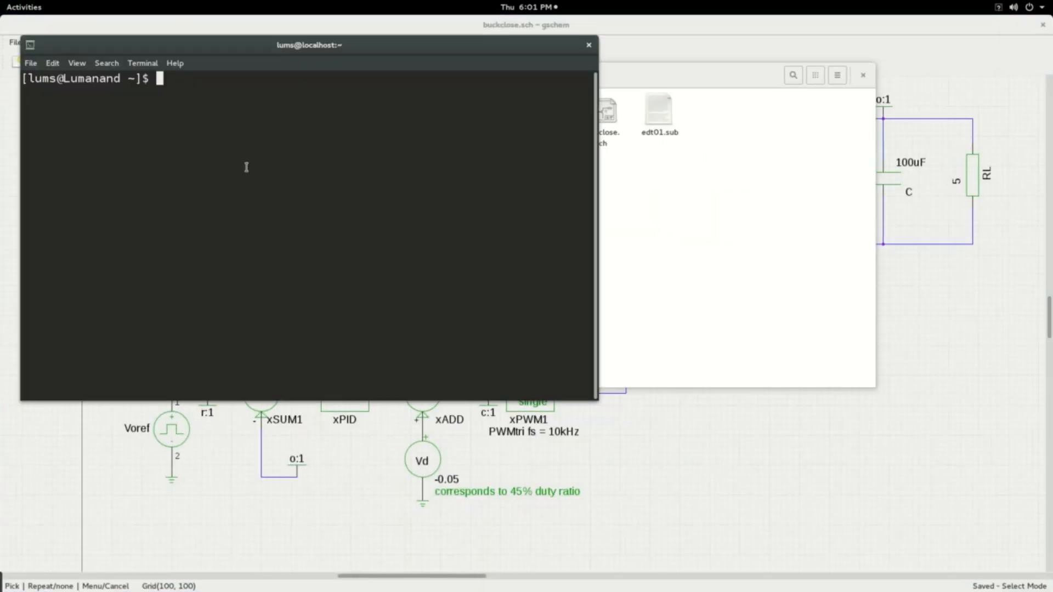
type("cd DCDC/")
key("Return")
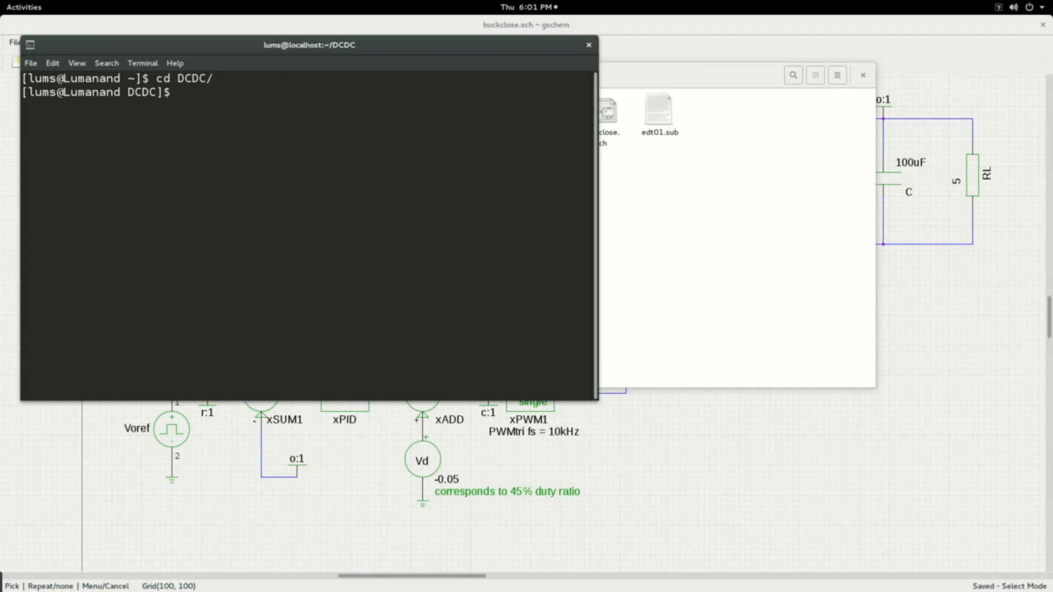
key("Up")
key("Up")
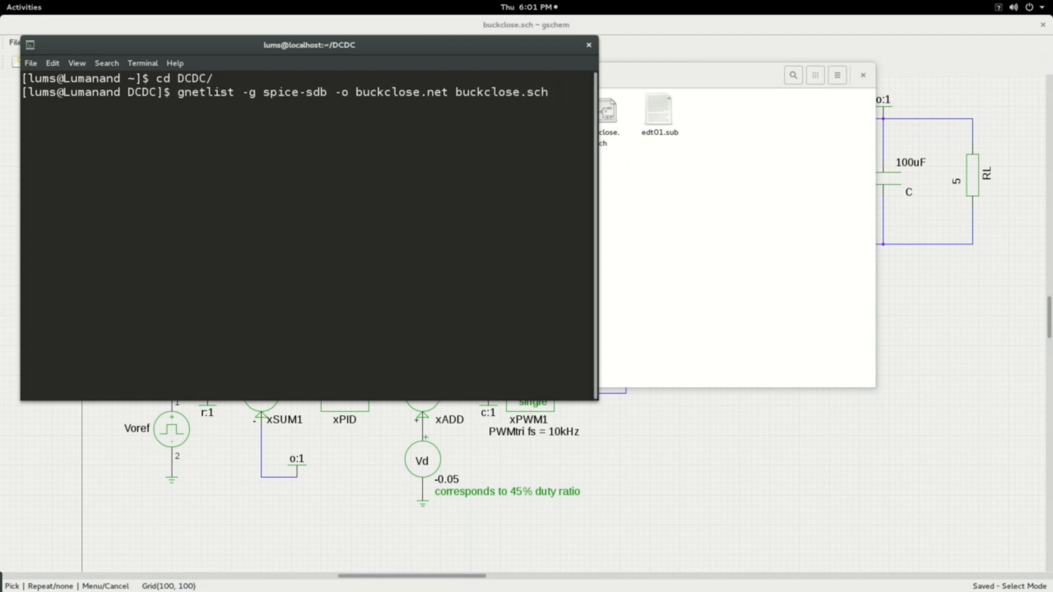
key("Return")
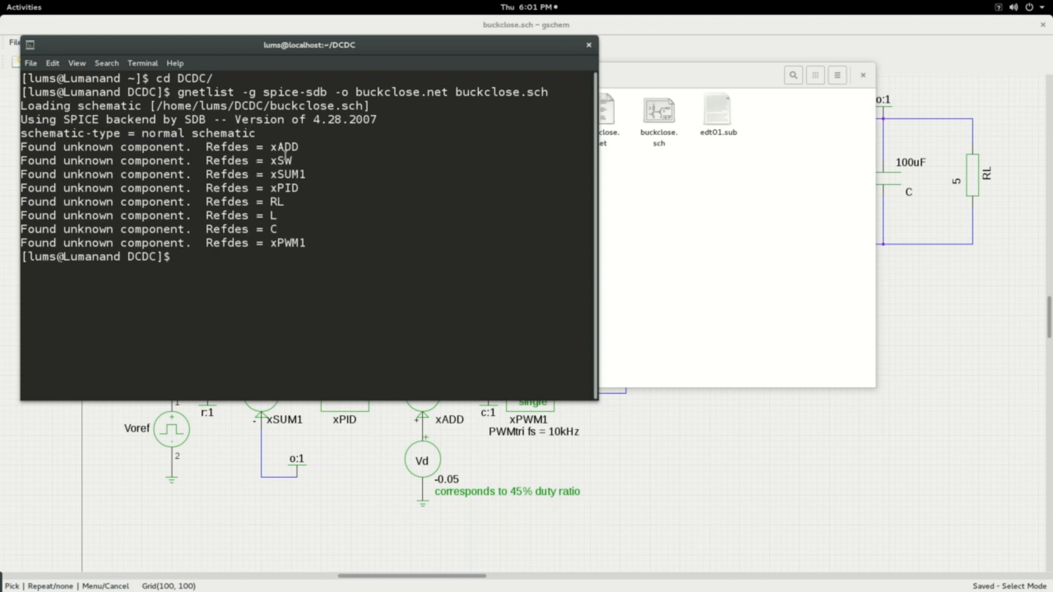
left_click(736, 233)
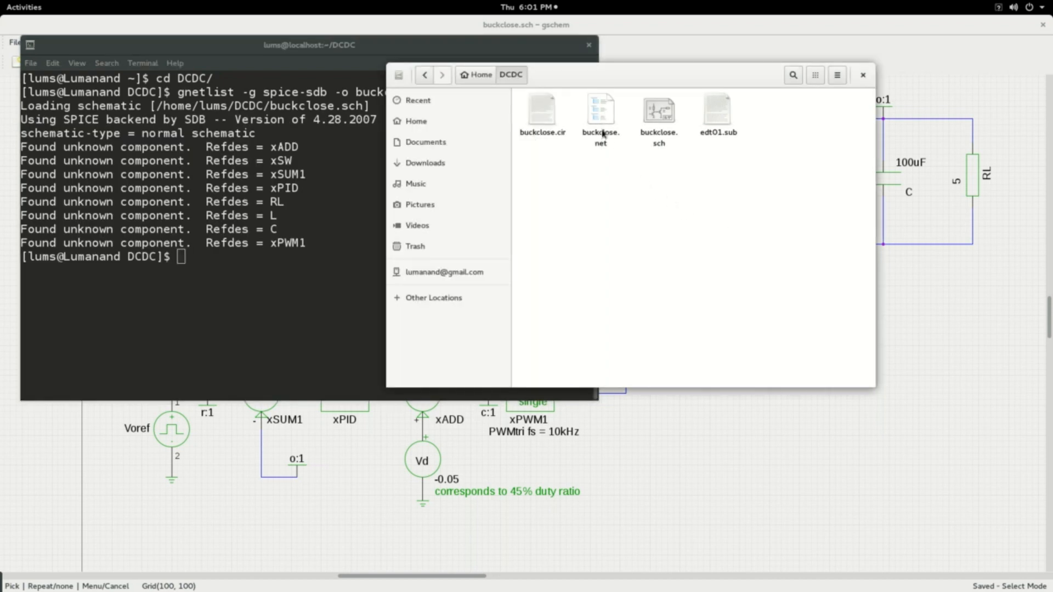
Step: Load buckclose.cir in ngspice from the terminal and run the simulation
left_click(223, 257)
type("ngspice")
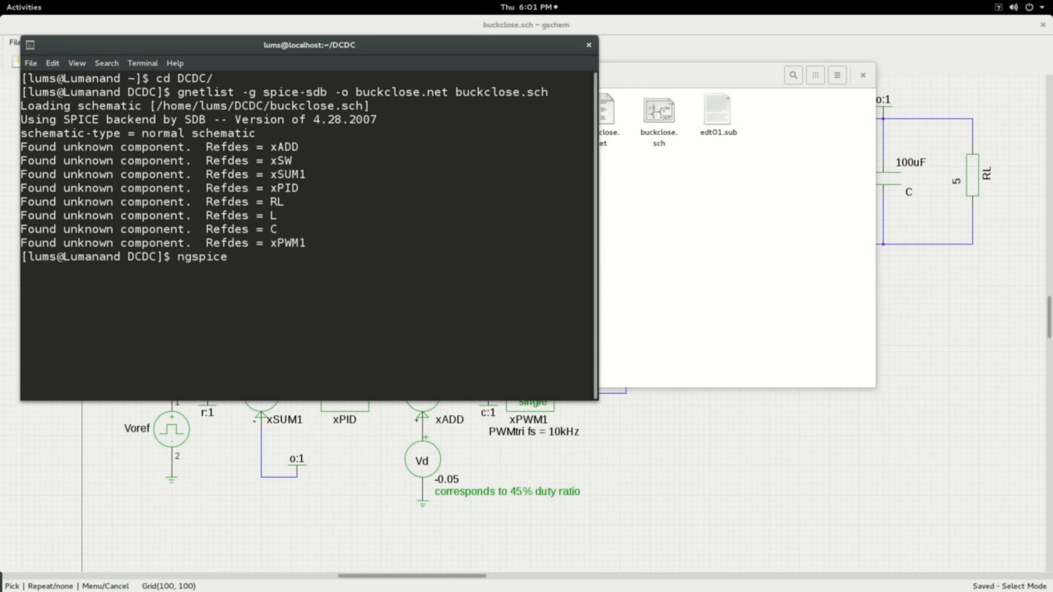
type(" buckclose.cir")
key("Return")
type("run")
key("Return")
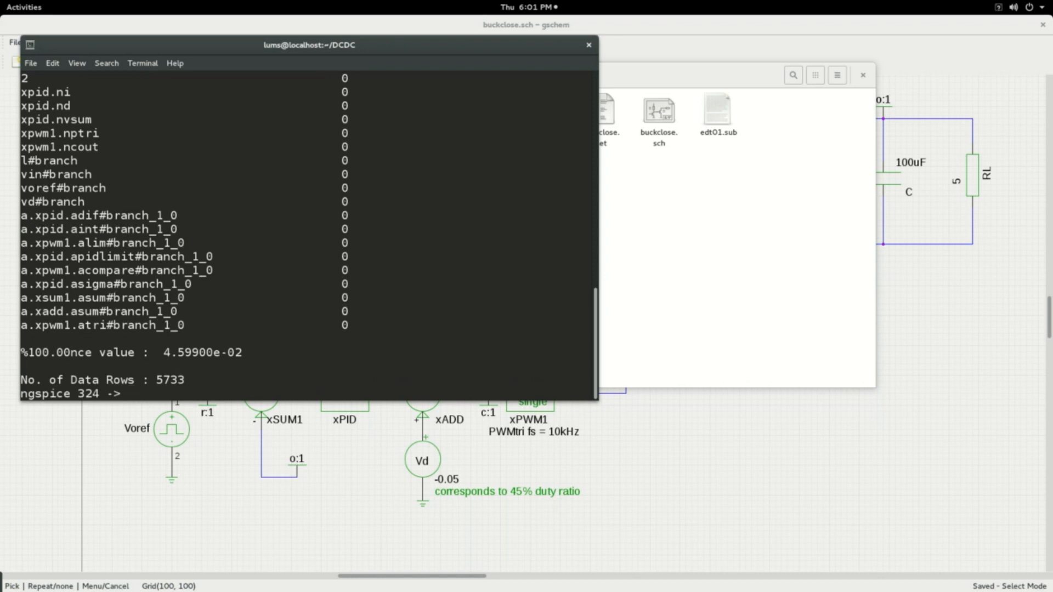
Step: Set the ngspice plot colors with "set color0=white" and "set color1=black"
type("set color0=whilte")
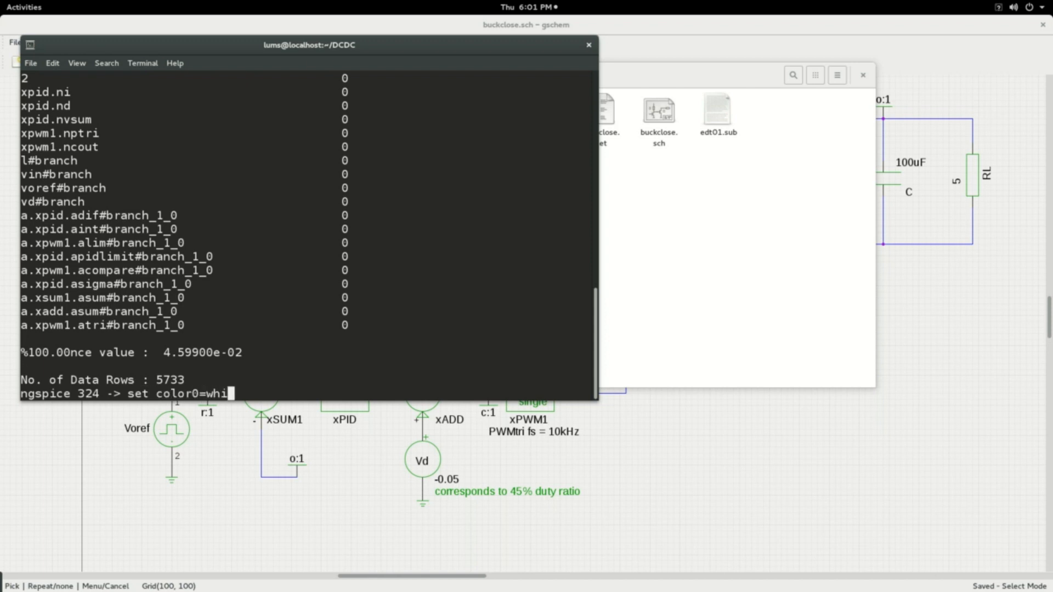
key("Left")
key("Left")
key("BackSpace")
key("Return")
type("set color")
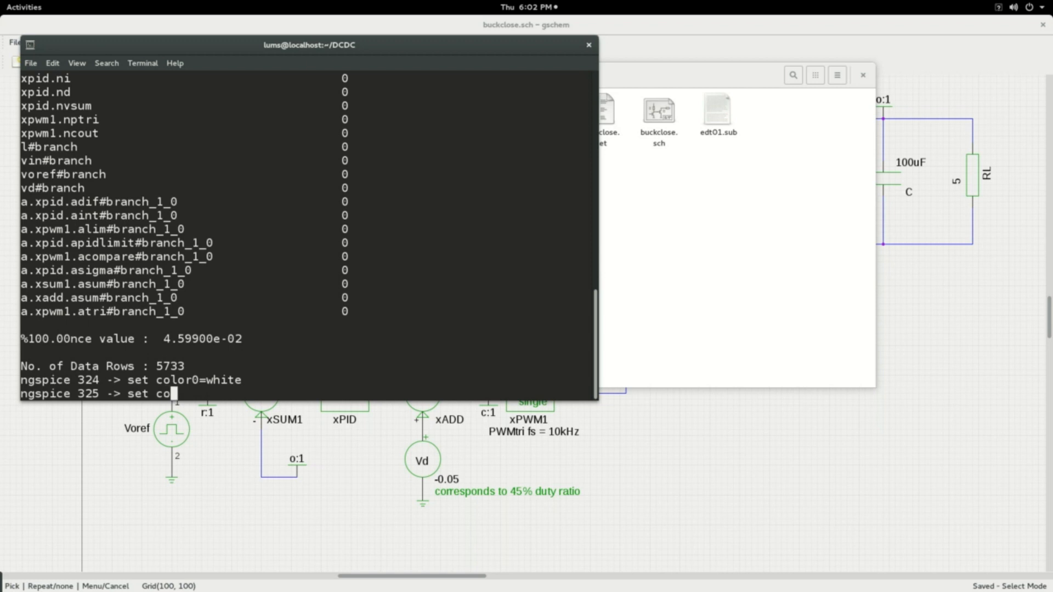
type("1=black")
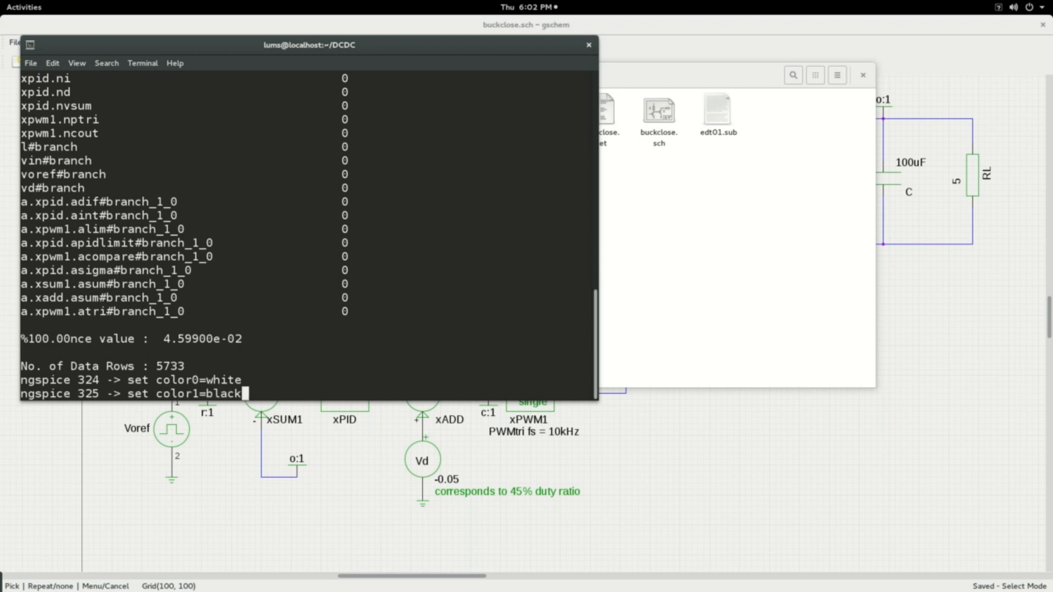
key("Return")
Step: Plot the reference and output voltages with "plot v(r) v(o)", view the plot maximized, and close it
type("plot")
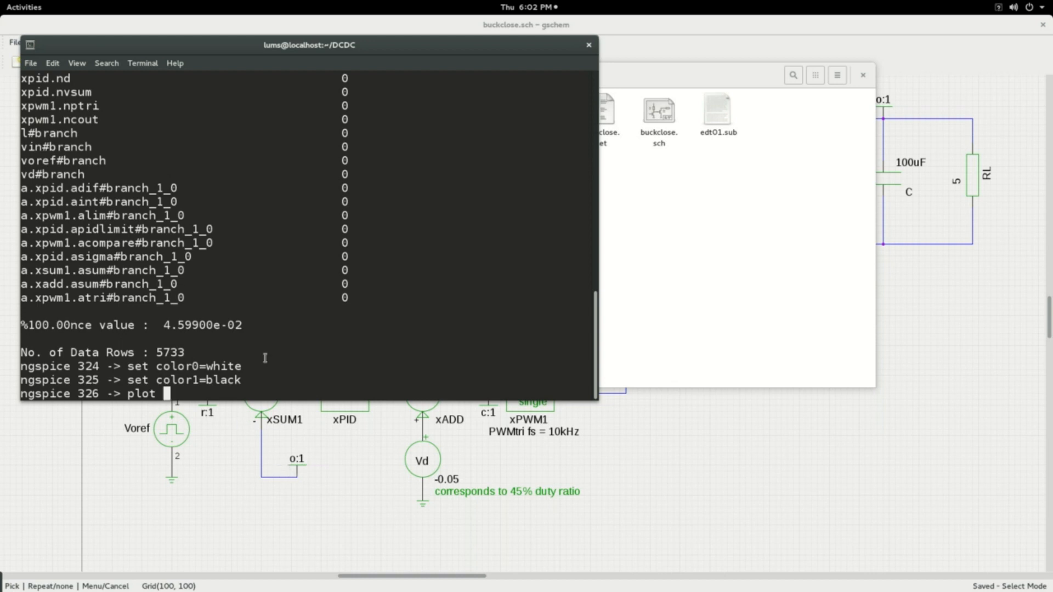
type("v(r) v(o)")
key("Return")
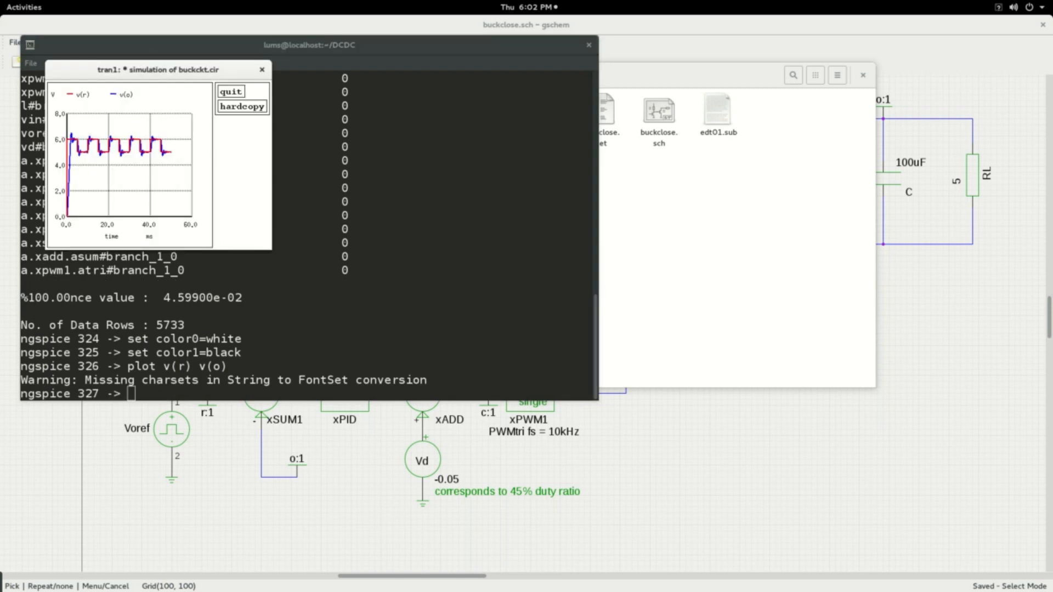
double_click(153, 70)
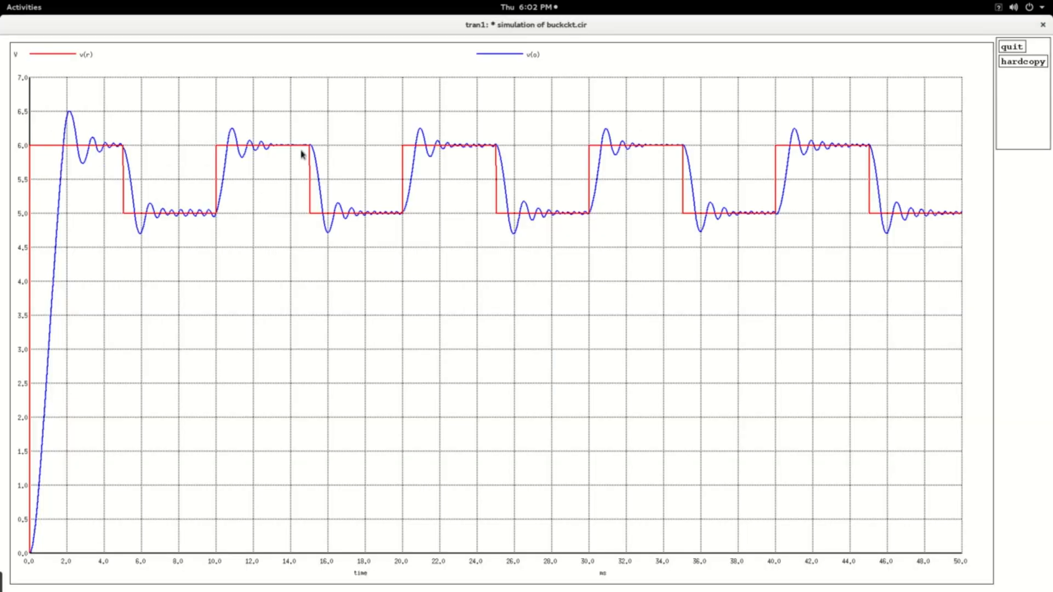
left_click(1042, 26)
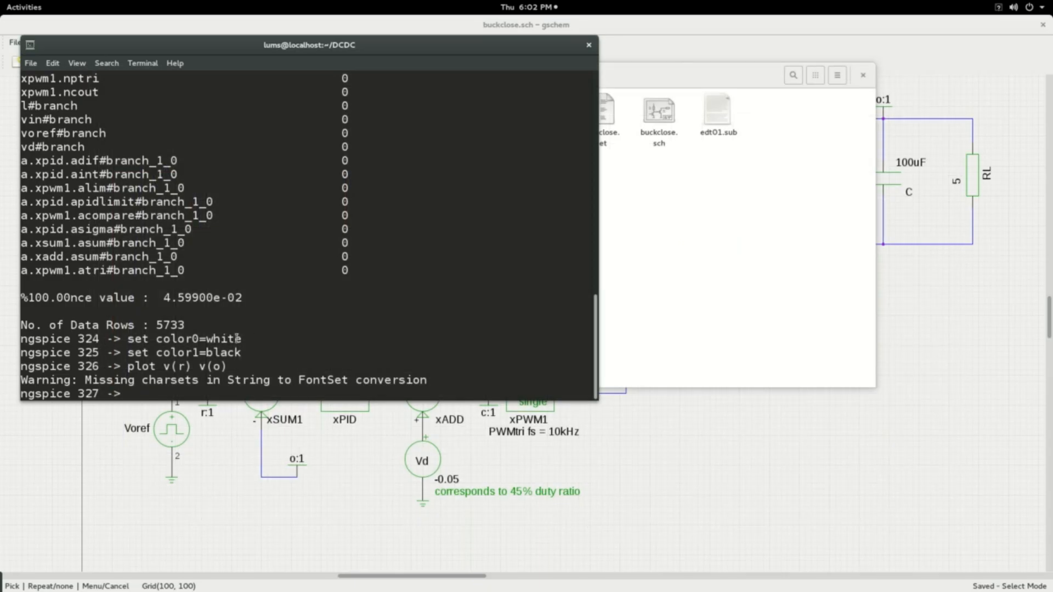
Step: Check the schematic's node labels, plot the gate signal with "plot v(g)", view it maximized, and close it
left_click(323, 508)
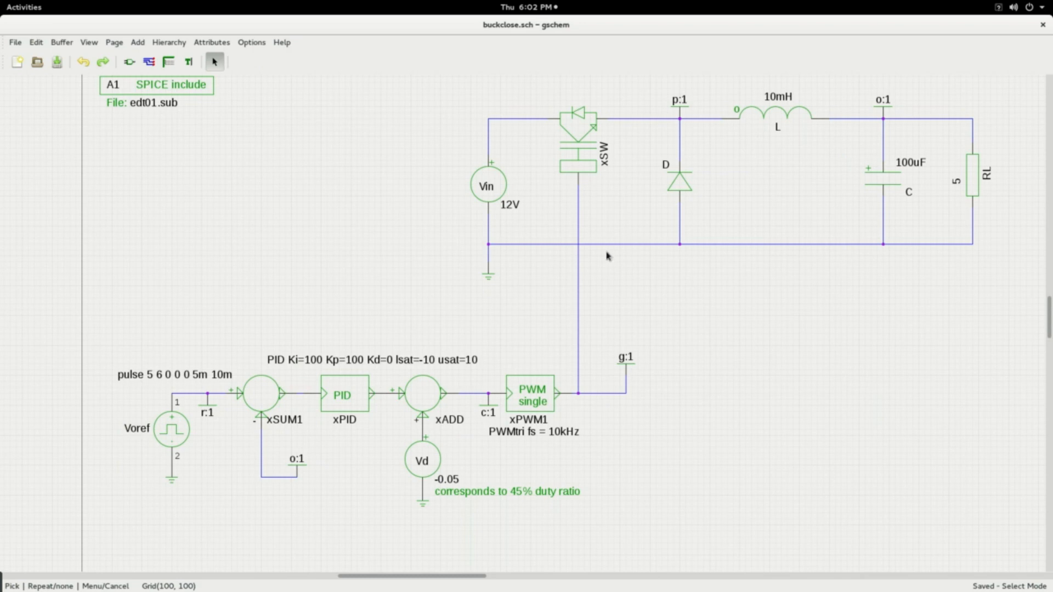
mouse_move(0, 0)
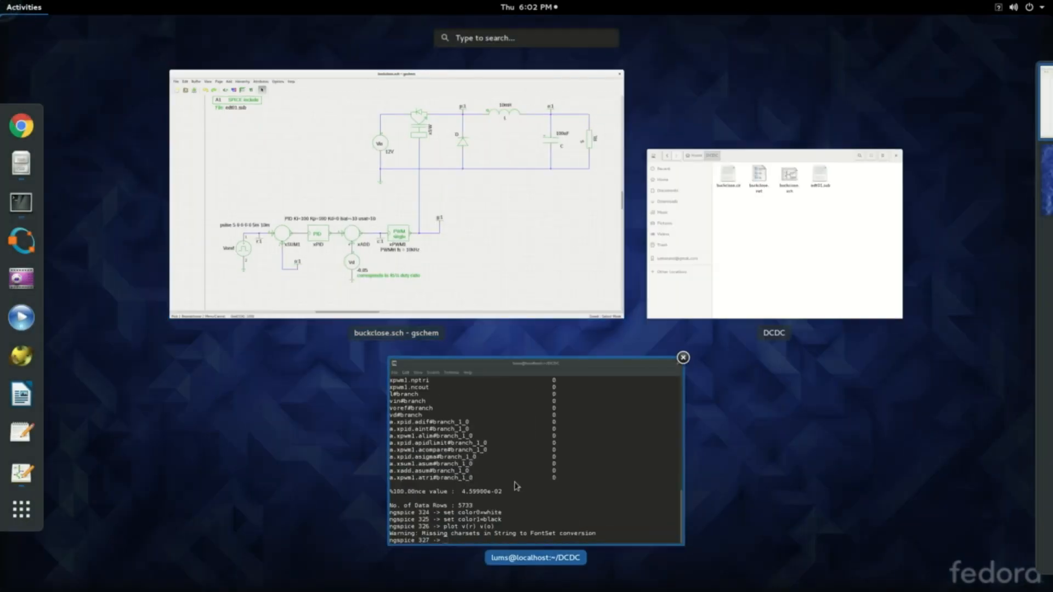
left_click(515, 485)
type("p")
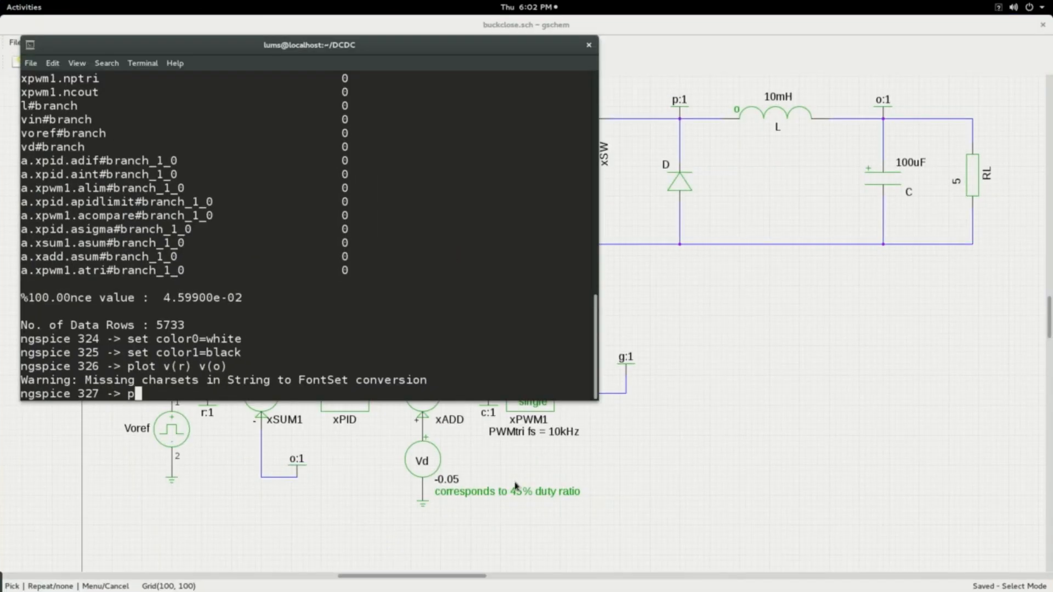
type("lot v(g)")
key("Return")
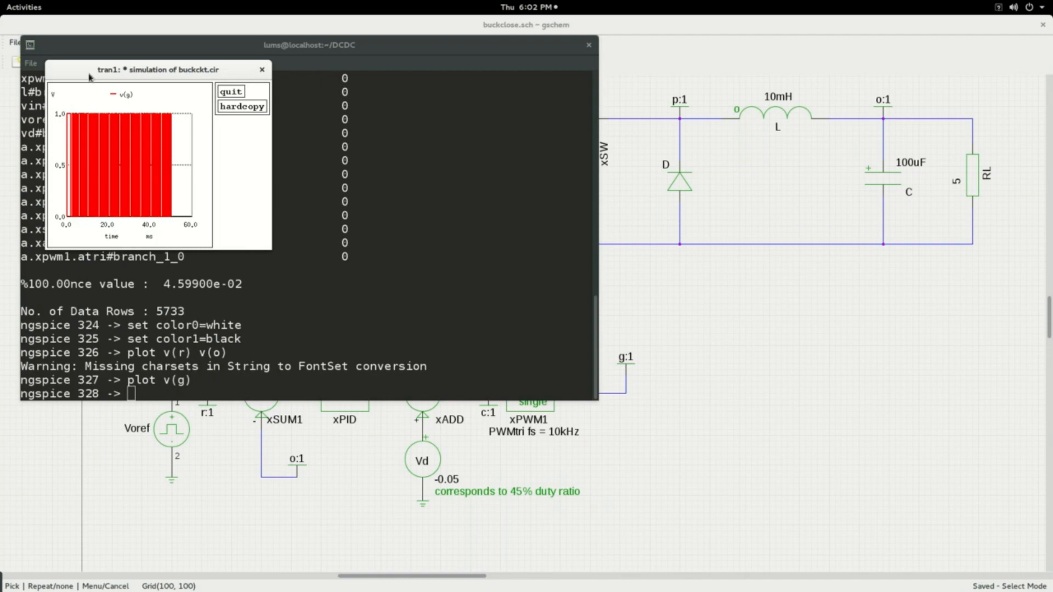
double_click(87, 69)
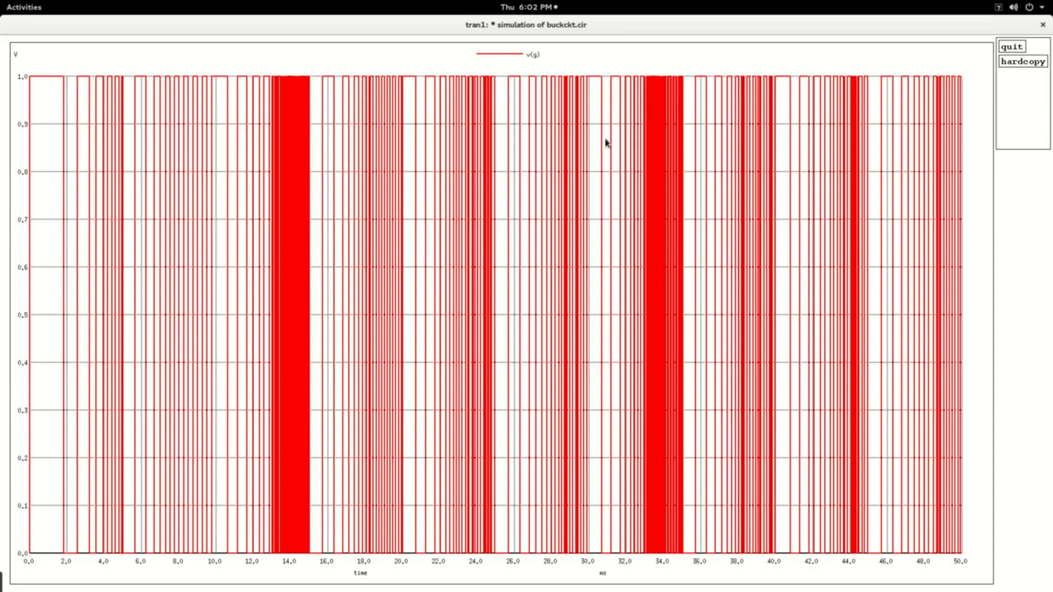
left_click(1042, 25)
Step: Check the inductor's name in the schematic, plot its current and the output voltage with "plot i(L) v(o)", and maximize the plot
left_click(701, 369)
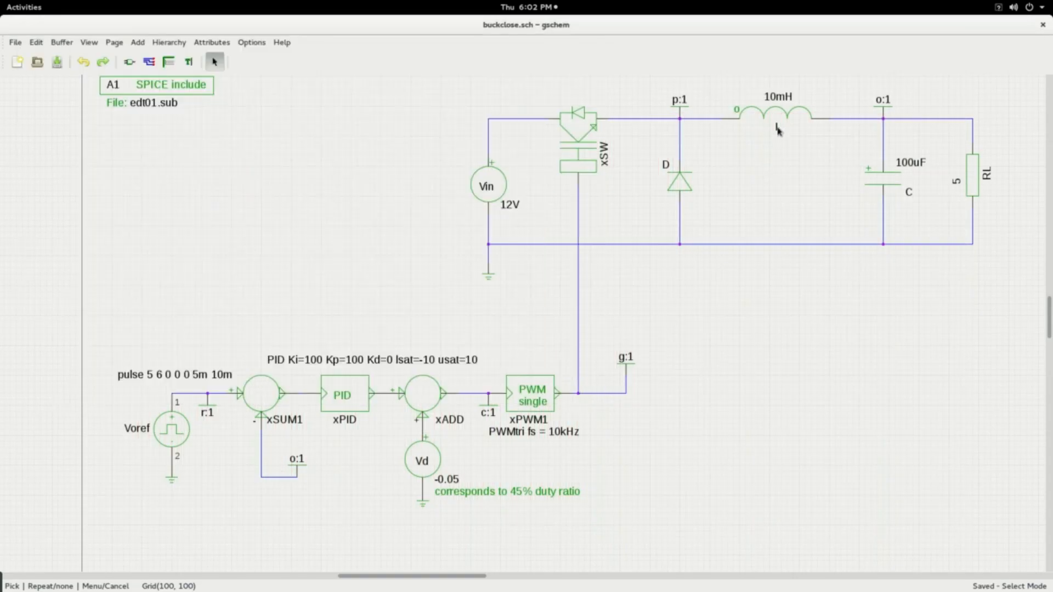
mouse_move(0, 0)
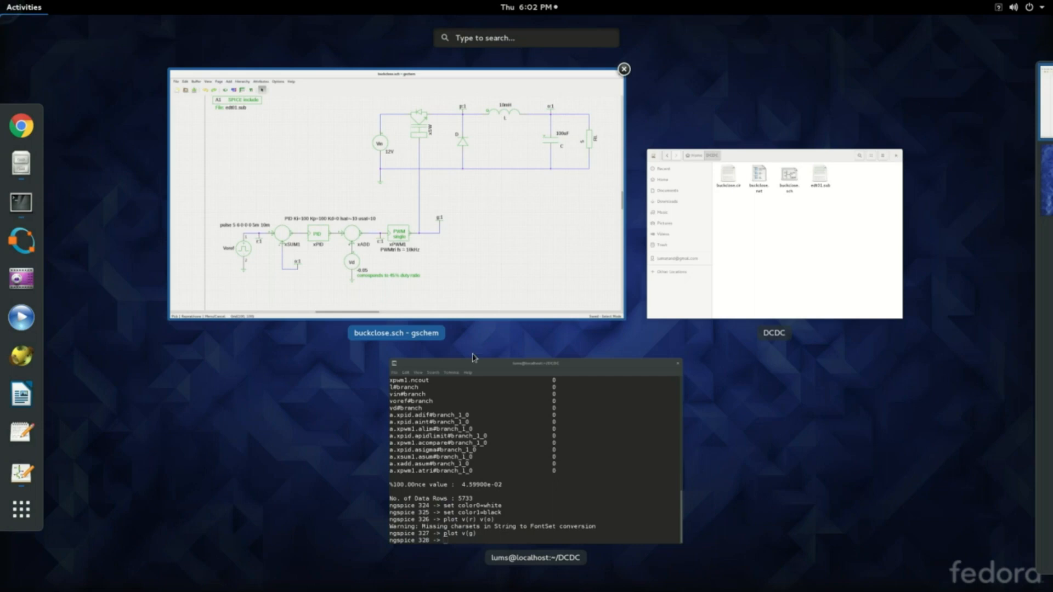
left_click(482, 478)
type("plot")
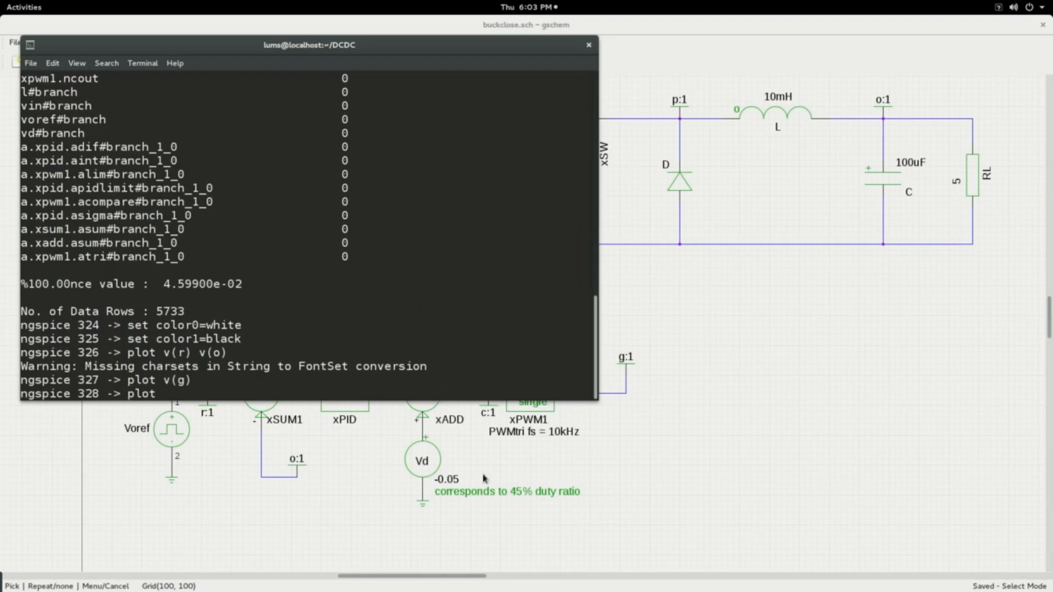
type(" i(L) v(o)")
key("Return")
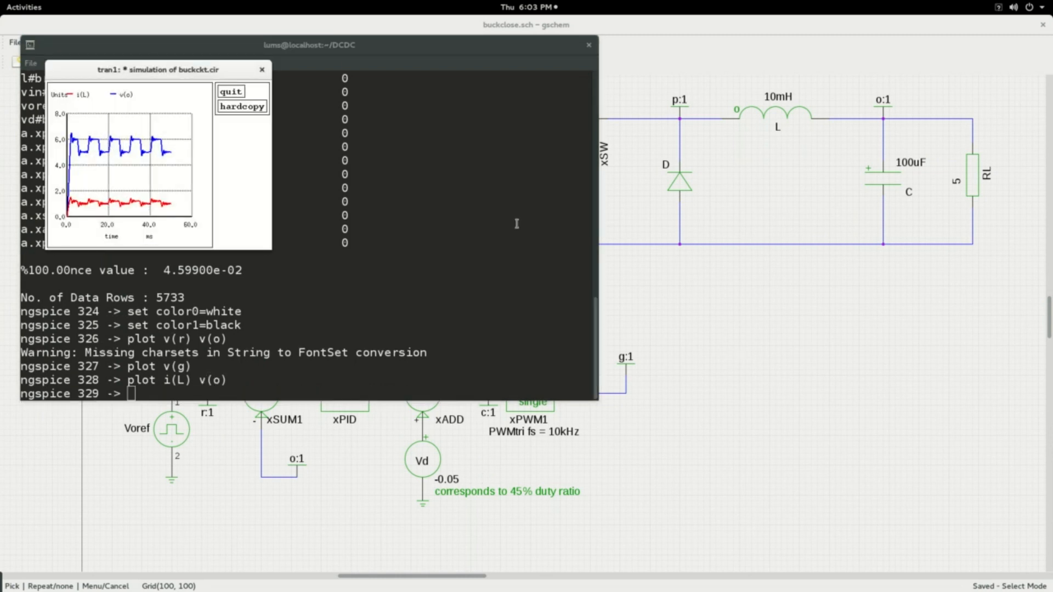
double_click(123, 71)
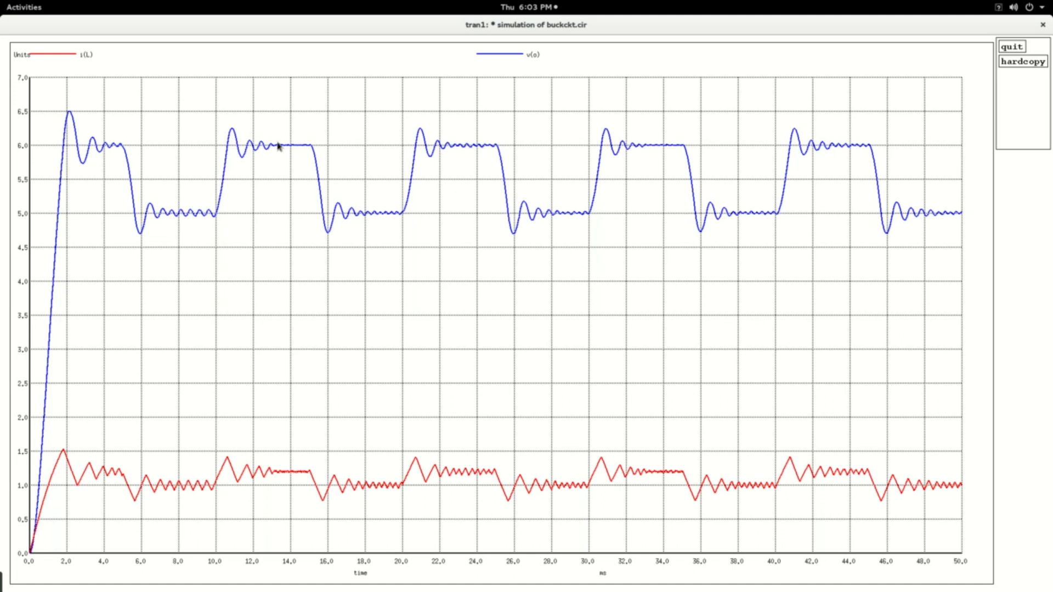
Step: Zoom into about 13.25 to 13.95 ms, then the i(L) ripple from about 13.34 to 13.68 ms, and close all three plots
mouse_move(277, 140)
left_mouse_down()
mouse_move(294, 160)
mouse_move(286, 383)
mouse_move(299, 482)
mouse_move(294, 500)
mouse_move(282, 501)
mouse_move(289, 506)
left_mouse_up()
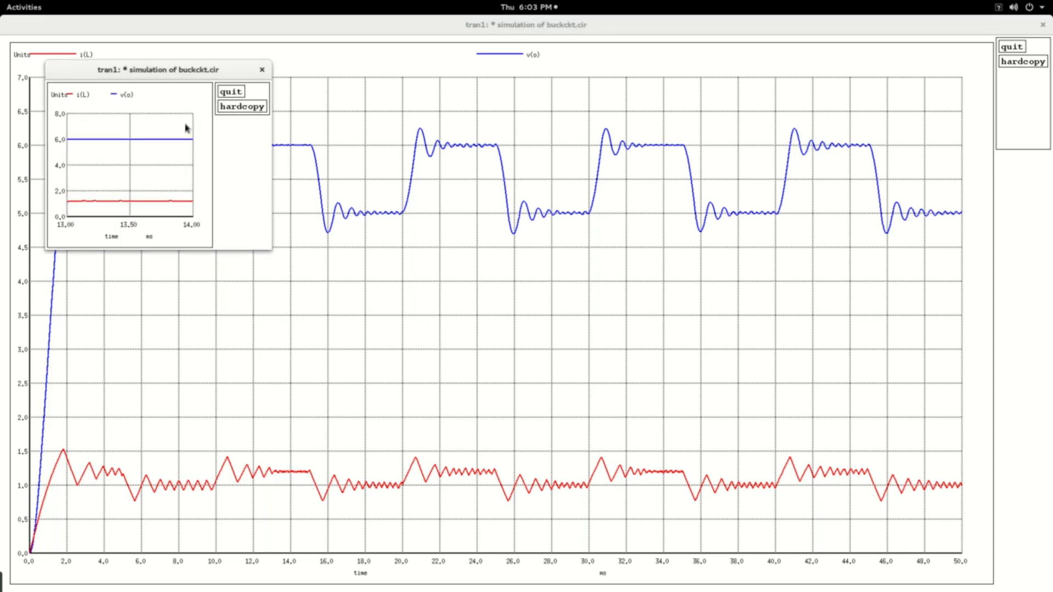
double_click(163, 70)
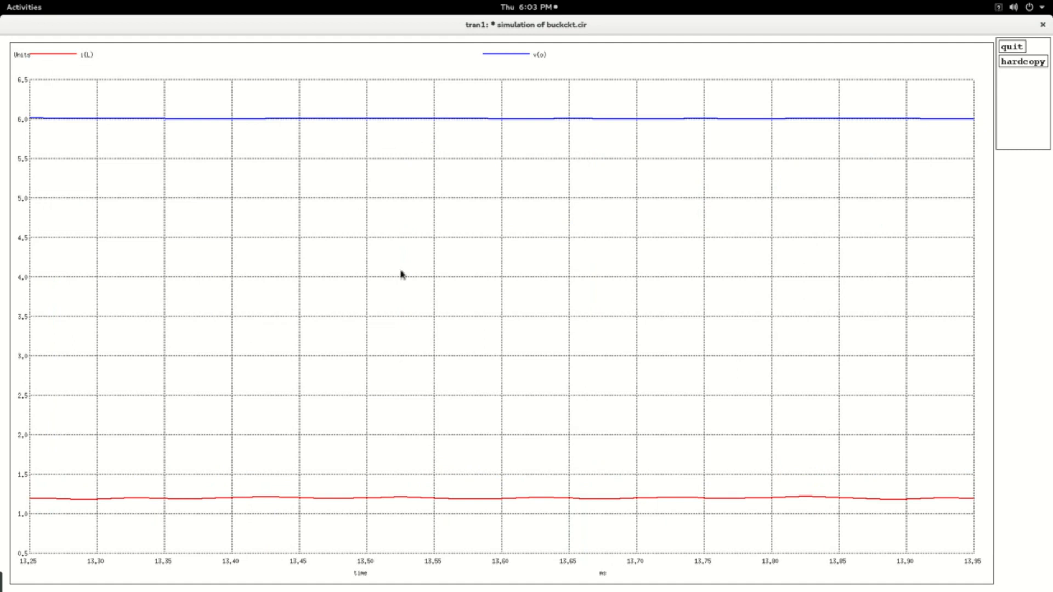
mouse_move(163, 485)
left_mouse_down()
mouse_move(181, 501)
mouse_move(303, 517)
mouse_move(603, 517)
left_mouse_up()
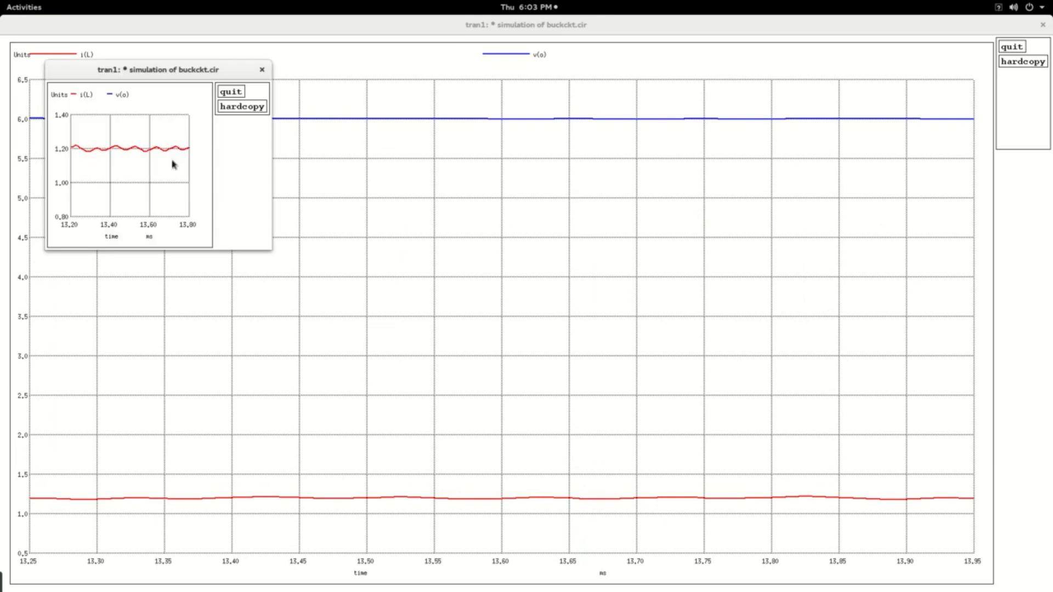
double_click(154, 69)
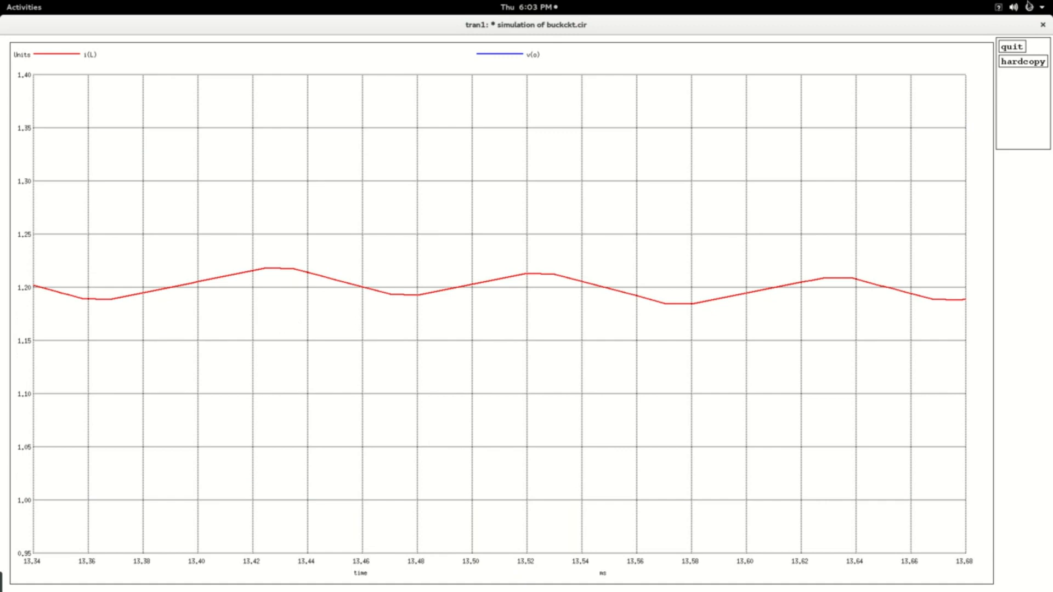
left_click(1042, 24)
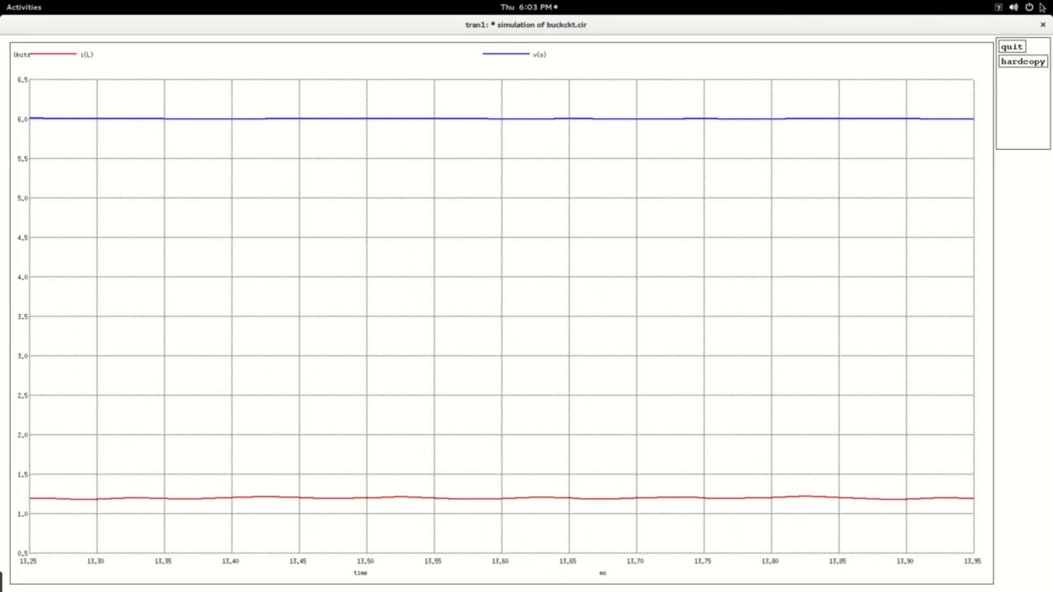
left_click(1042, 24)
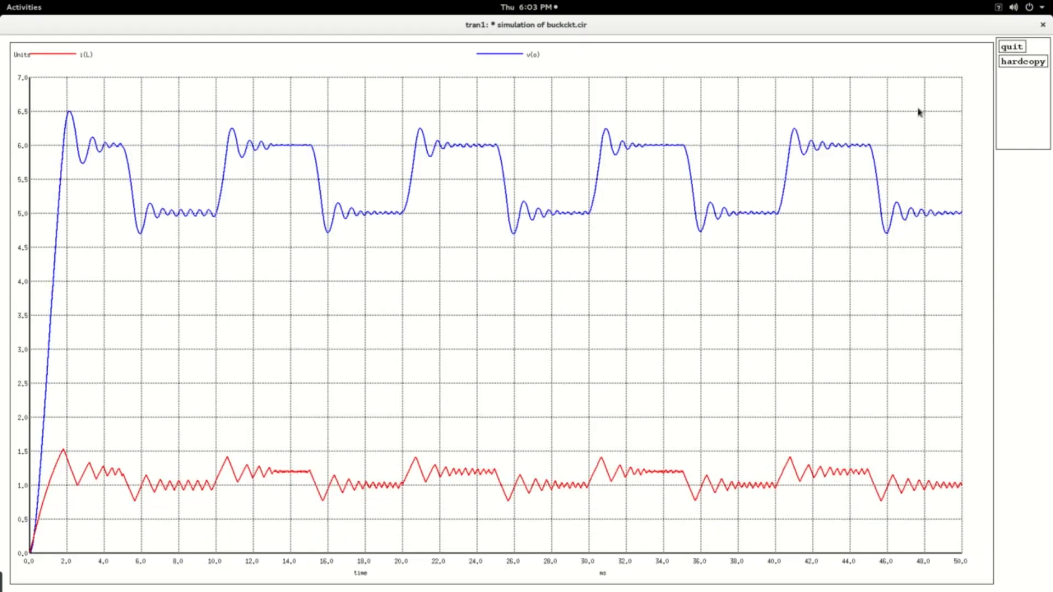
left_click(1042, 24)
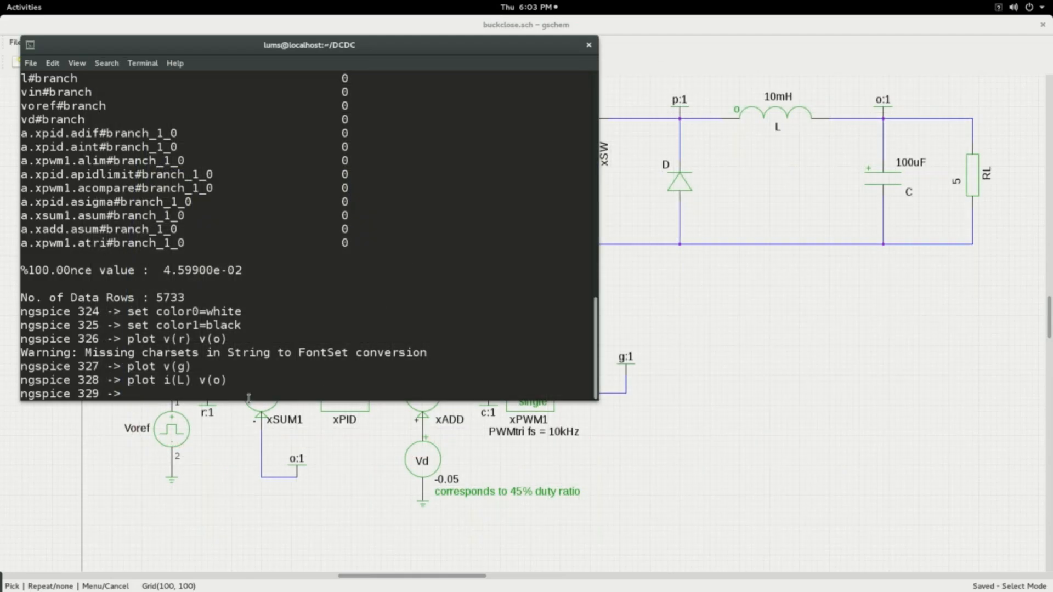